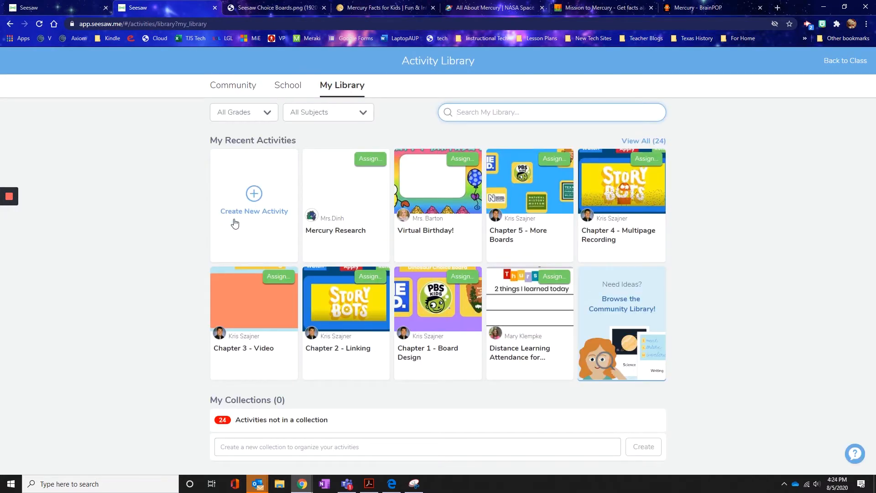
# - Review the Mercury Research activity's name and the :link: icon shortcut in its student instructions
pyautogui.click(70, 10)
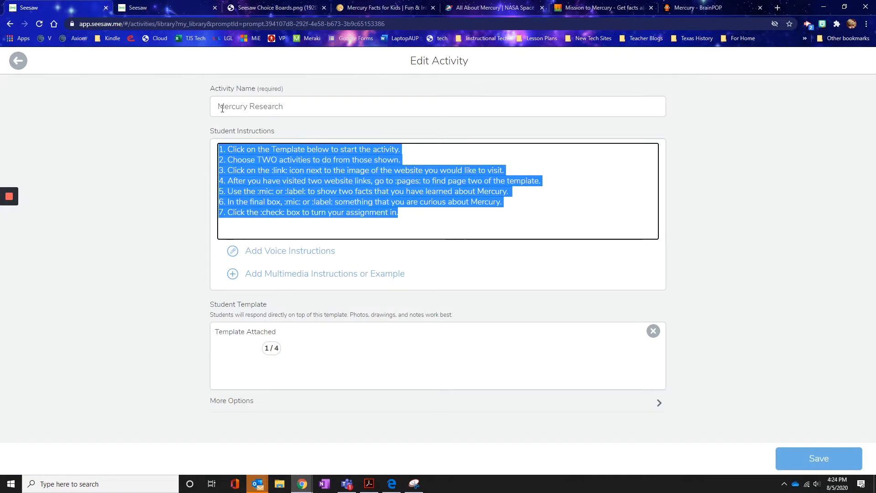
pyautogui.moveTo(218, 107); pyautogui.dragTo(295, 106)
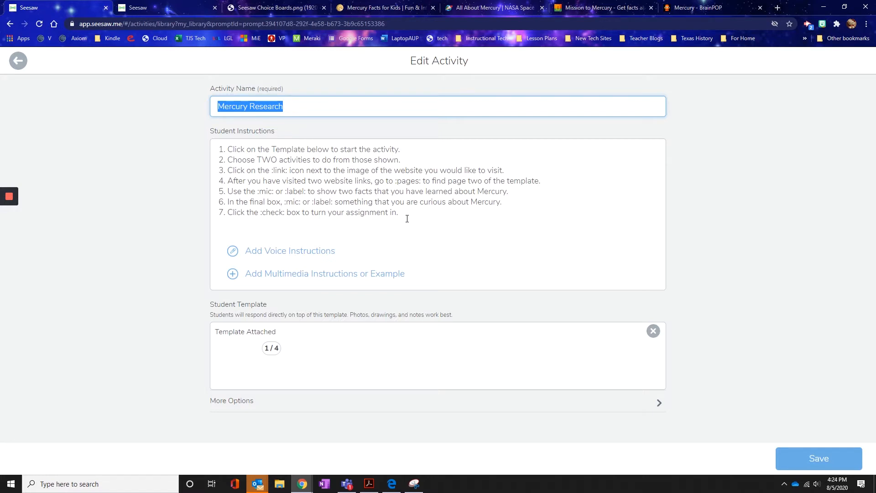
pyautogui.moveTo(270, 170); pyautogui.dragTo(289, 170)
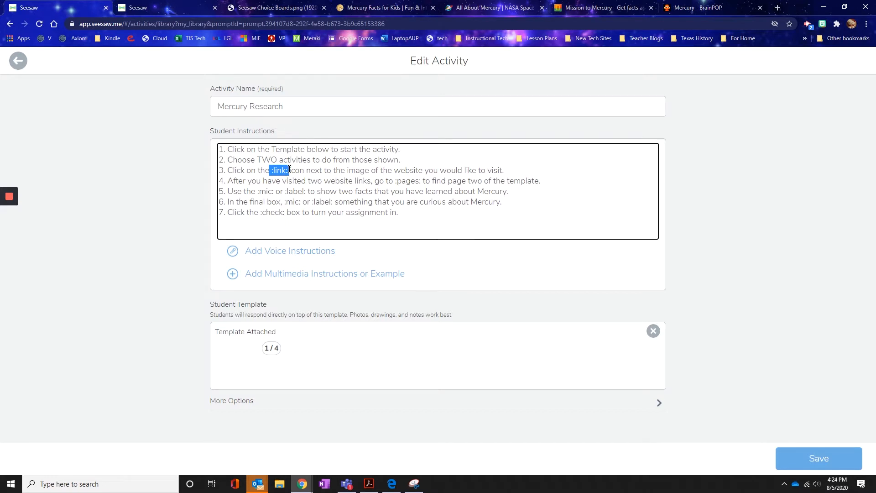
pyautogui.click(289, 170)
# - Open the attached student template for editing and set page 1's background to light blue
pyautogui.click(252, 350)
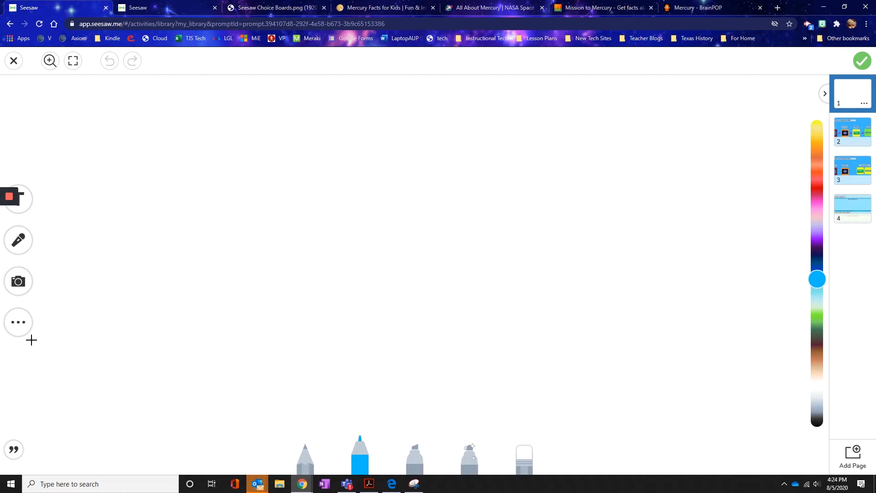
pyautogui.click(19, 332)
pyautogui.click(66, 318)
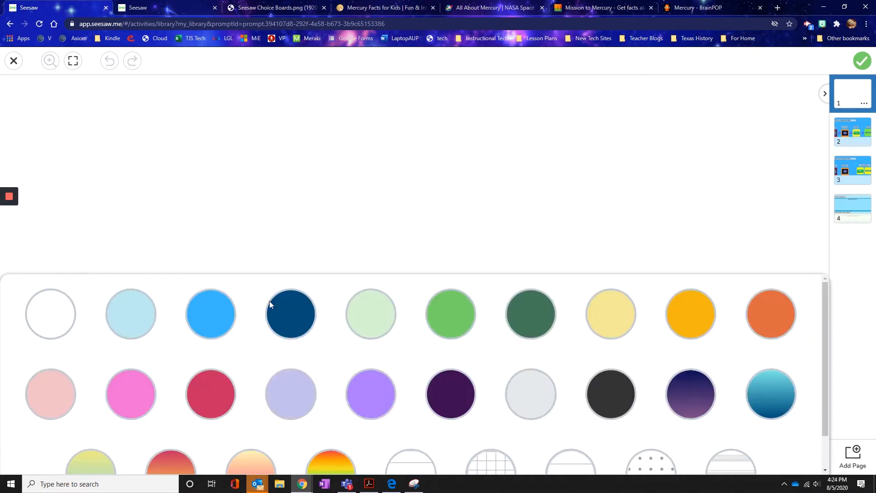
pyautogui.click(131, 322)
pyautogui.click(259, 231)
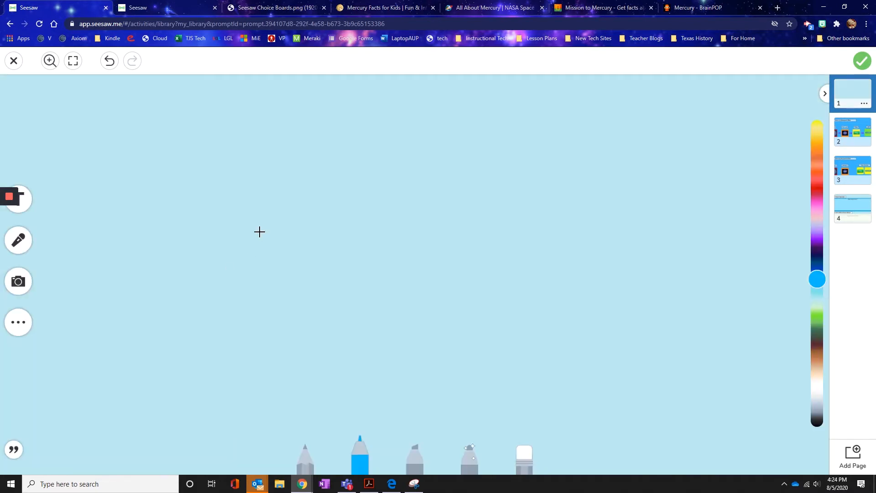
# - Add a text label reading "Mercury Research" on a single line in the upper-left area of page 1
pyautogui.click(20, 198)
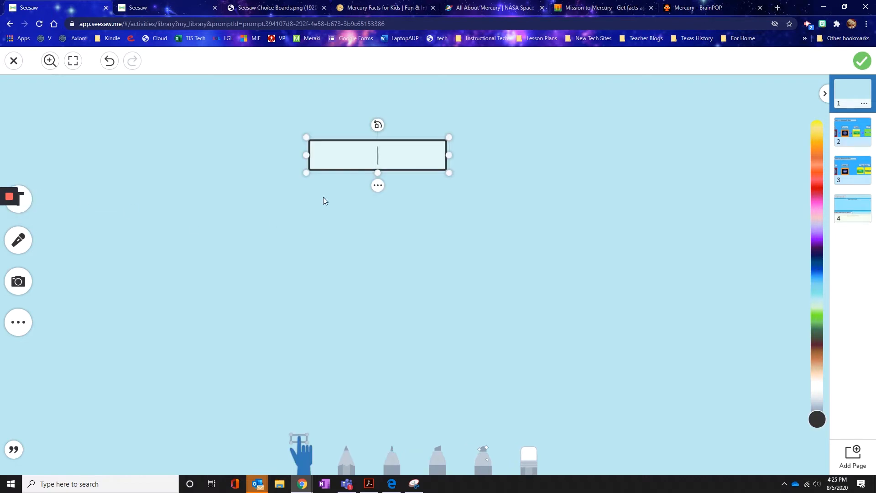
pyautogui.write('Mercury ')
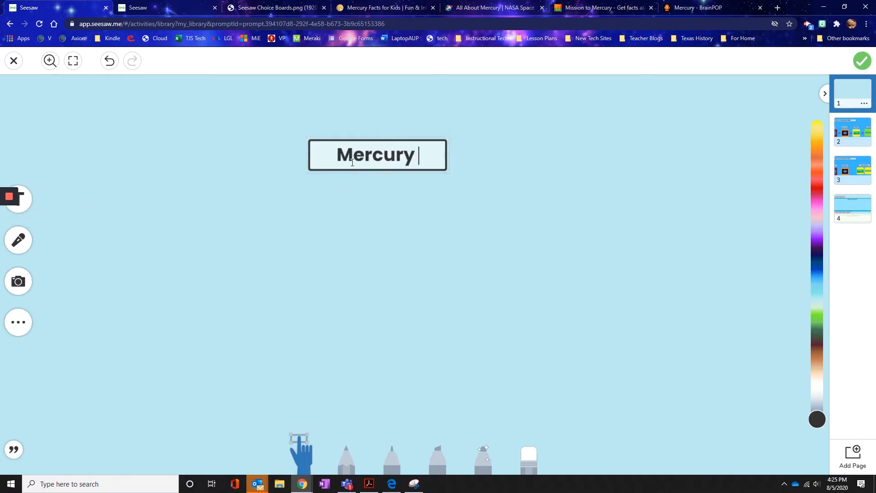
pyautogui.write('Research')
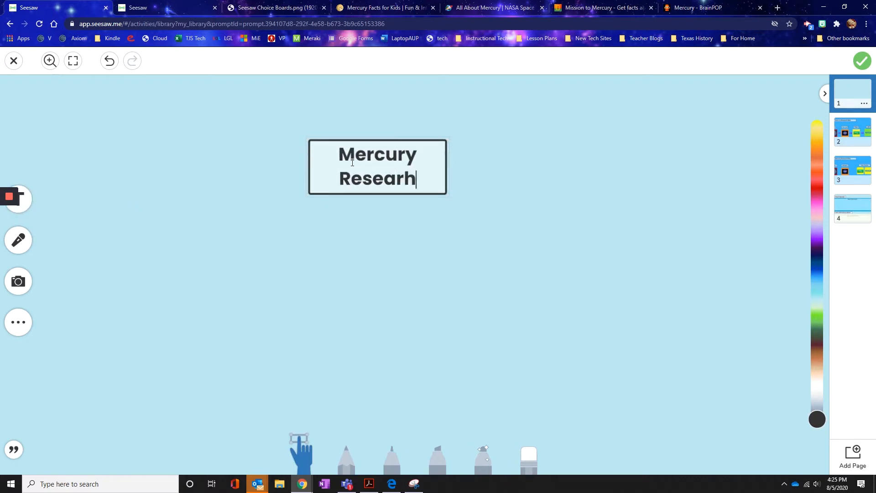
pyautogui.click(466, 236)
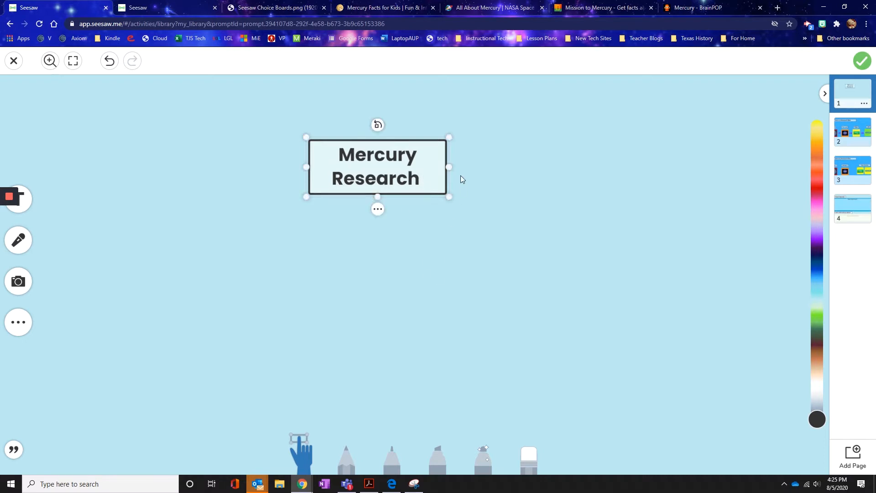
pyautogui.moveTo(450, 166); pyautogui.dragTo(544, 156)
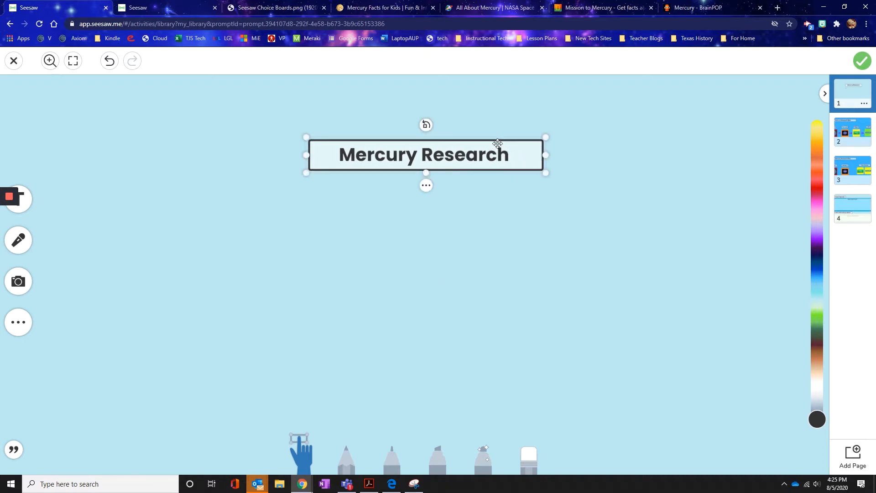
pyautogui.moveTo(497, 141); pyautogui.dragTo(243, 111)
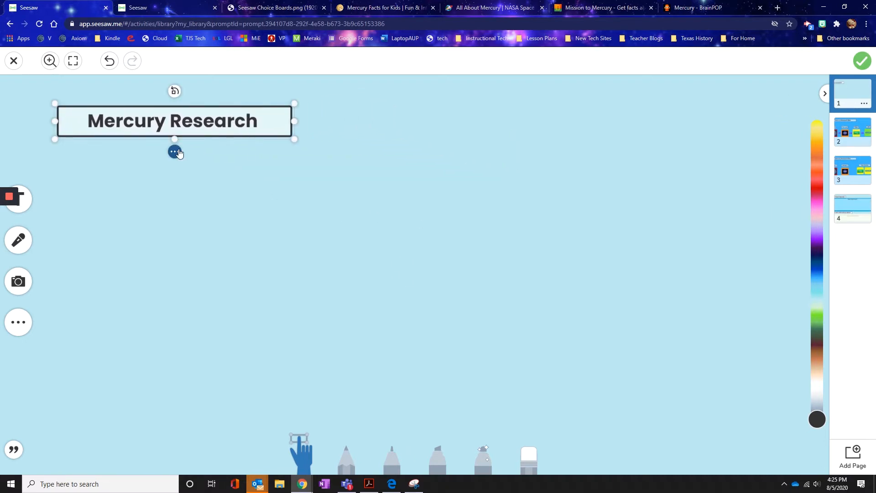
# - Try several fonts on the Mercury Research title label and set it to Comic
pyautogui.click(176, 151)
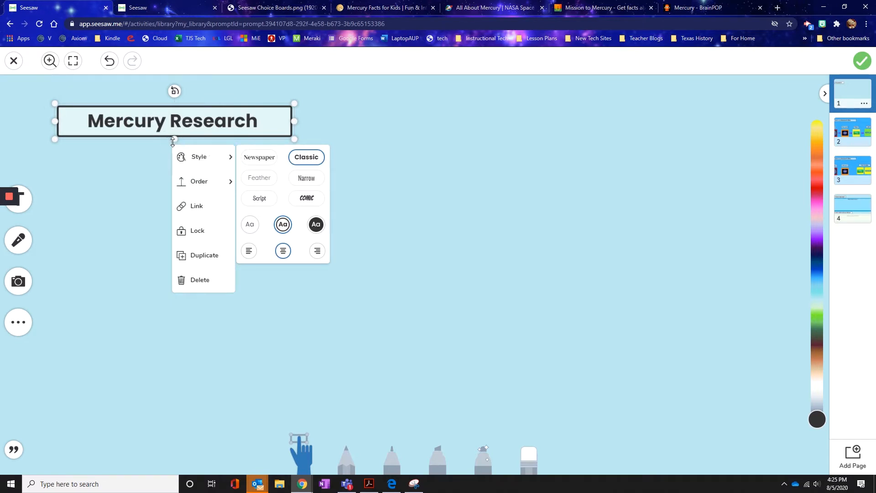
pyautogui.click(256, 157)
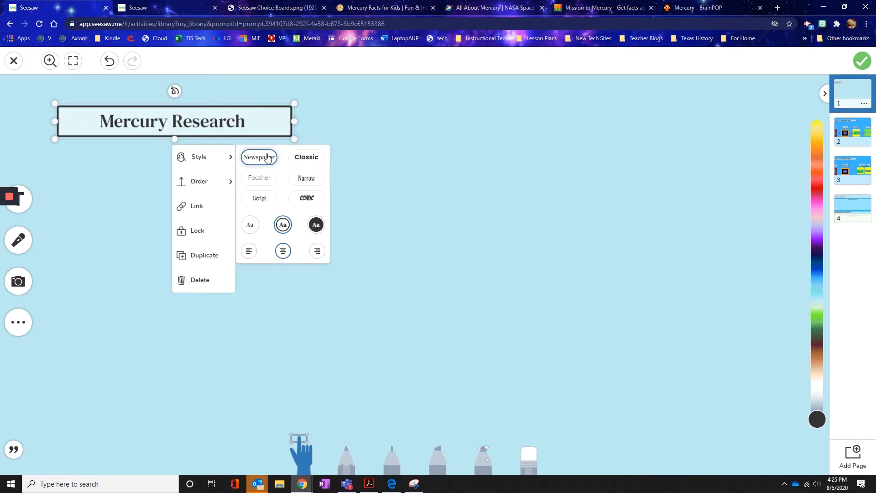
pyautogui.click(267, 176)
pyautogui.click(304, 163)
pyautogui.click(259, 197)
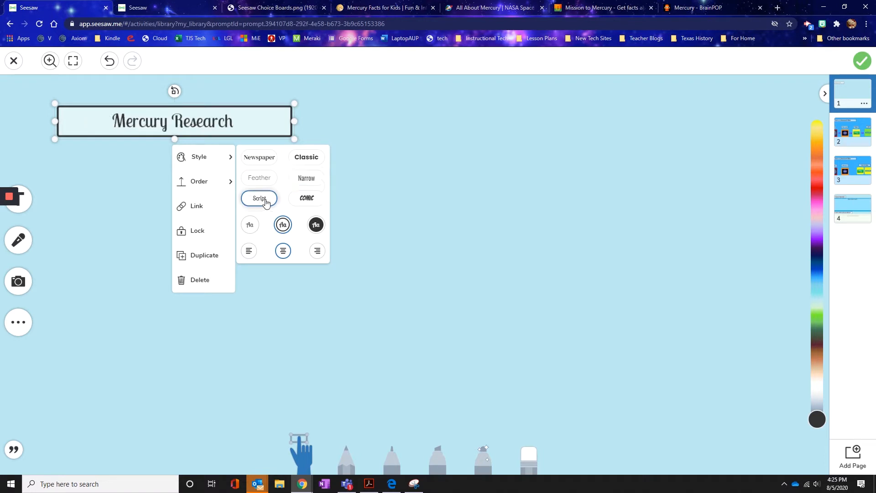
pyautogui.click(306, 197)
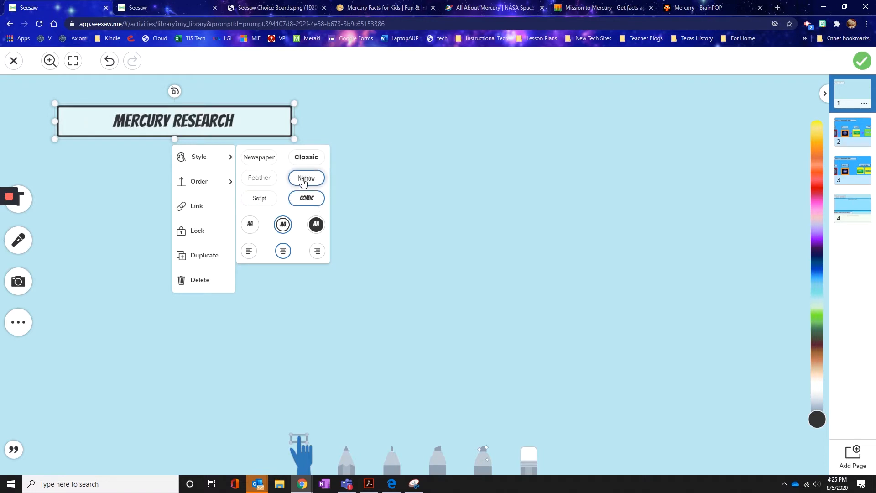
# - Give the title label a solid dark fill with white text and keep the text centred
pyautogui.click(250, 225)
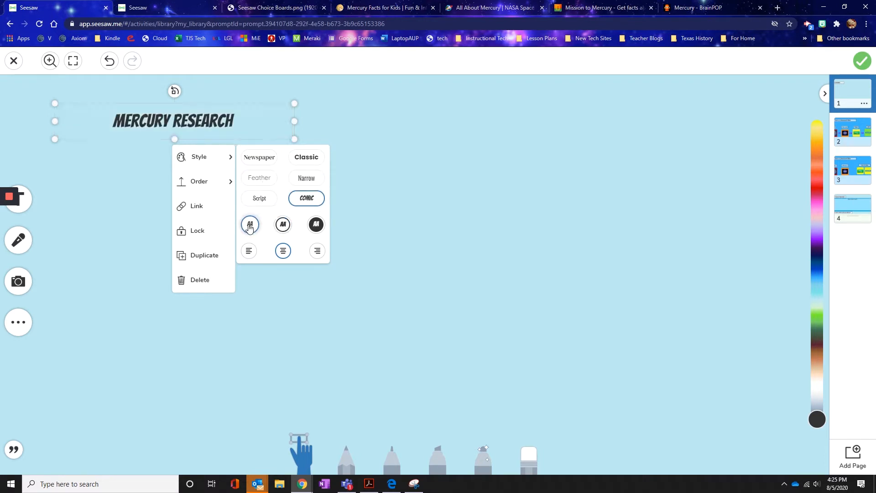
pyautogui.click(282, 225)
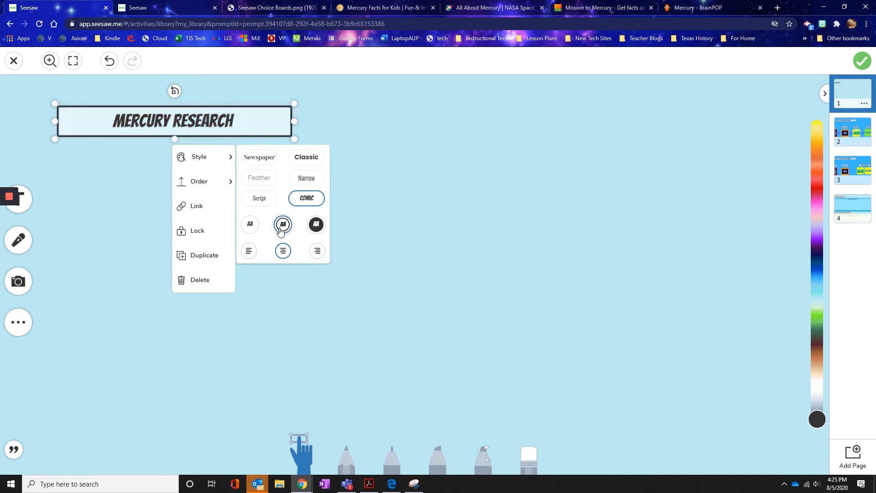
pyautogui.click(317, 226)
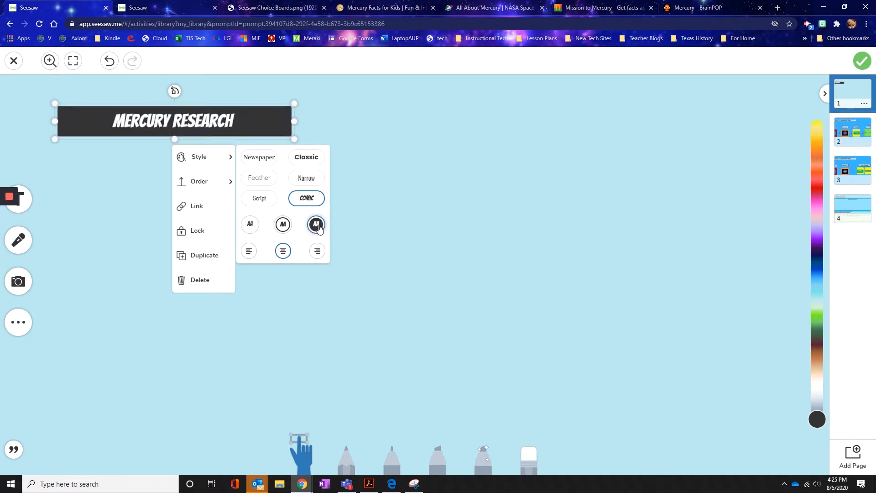
pyautogui.click(248, 252)
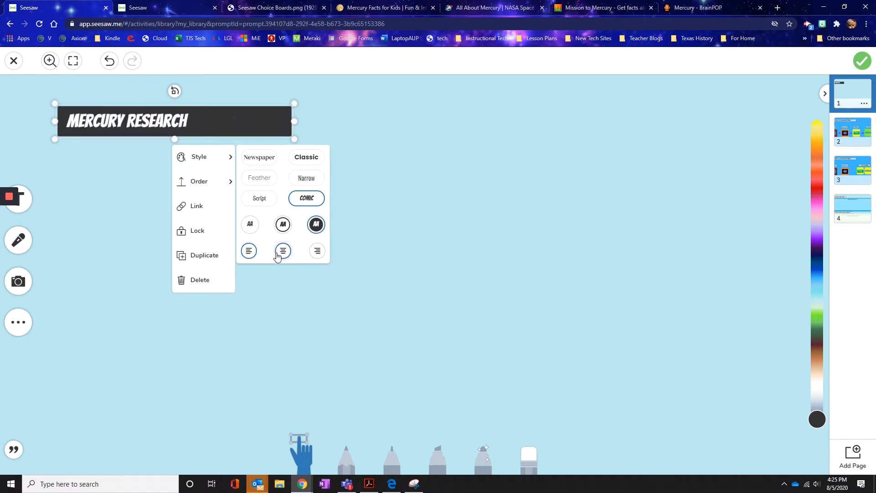
pyautogui.click(280, 254)
pyautogui.click(309, 255)
pyautogui.click(283, 251)
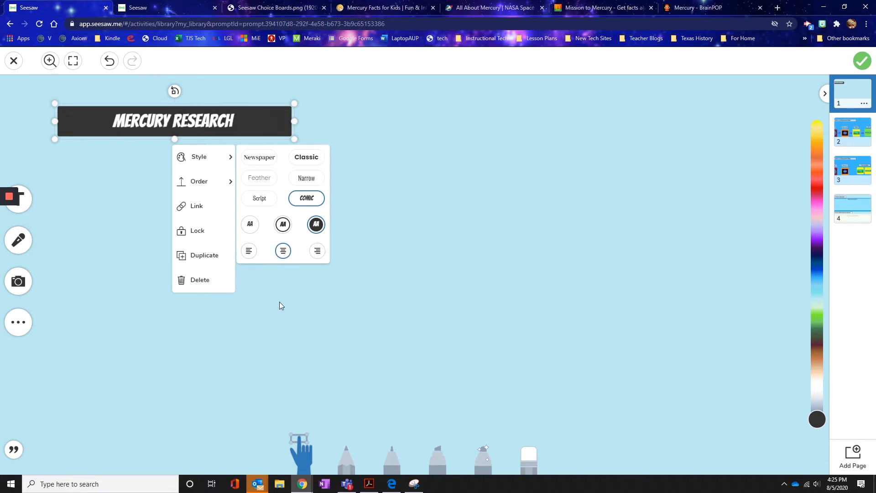
pyautogui.click(279, 302)
# - Nudge the title label closer to the page's upper-left corner and lock it in place
pyautogui.moveTo(105, 103); pyautogui.dragTo(102, 100)
pyautogui.click(168, 138)
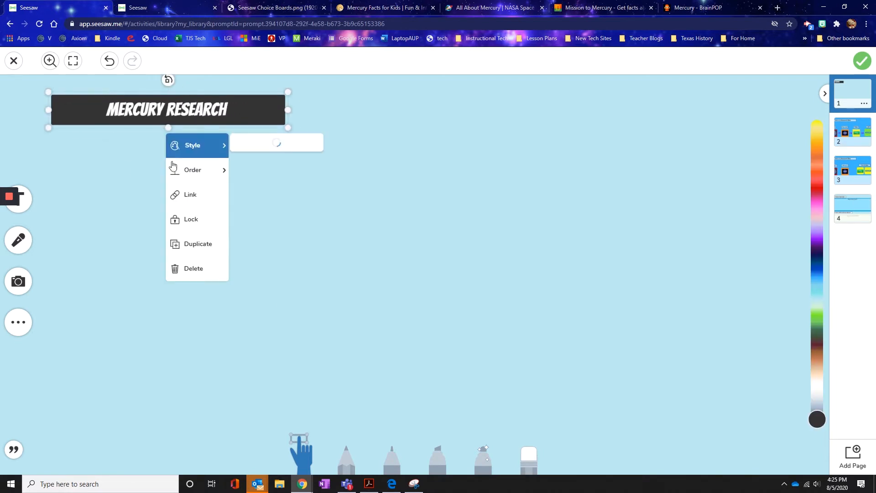
pyautogui.click(192, 221)
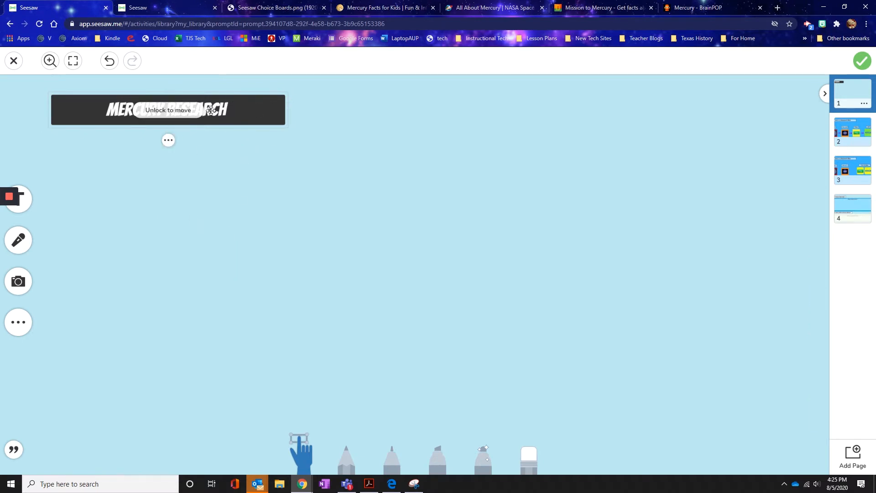
pyautogui.click(314, 145)
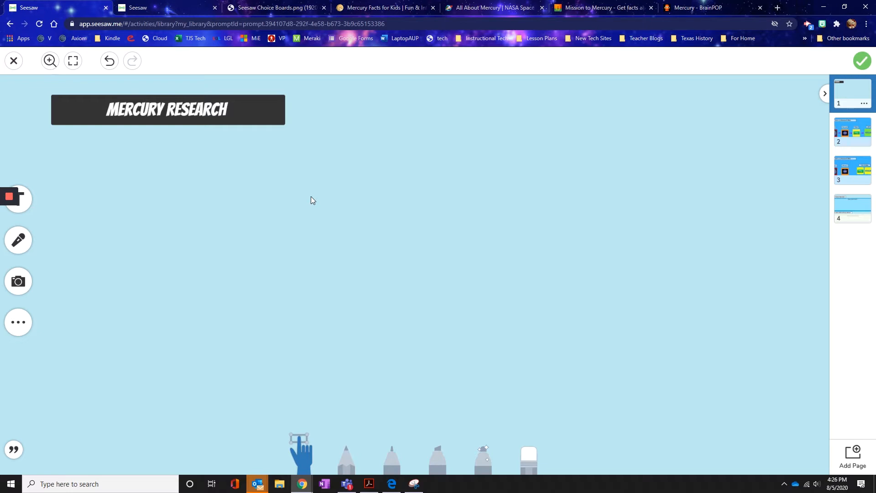
# - Insert an orange square shape, enlarge it, and place it below the title on the page's left side
pyautogui.click(14, 324)
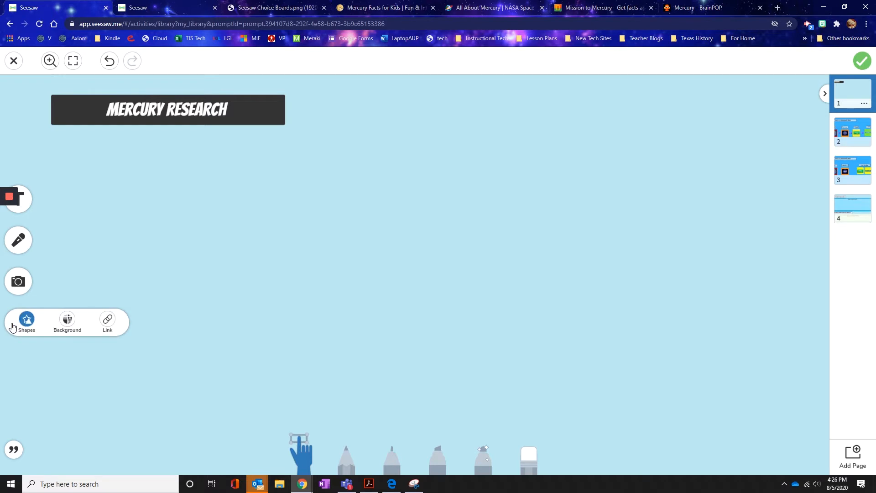
pyautogui.click(26, 323)
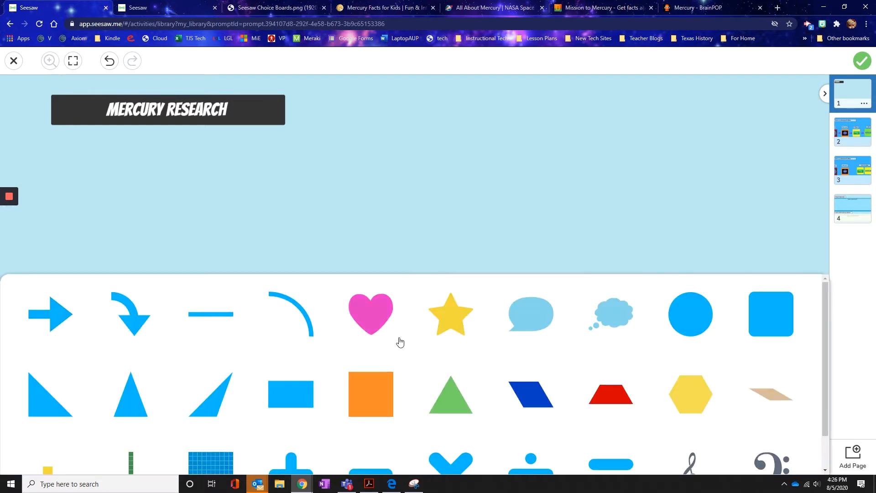
pyautogui.scroll(-1, 399, 341)
pyautogui.click(385, 338)
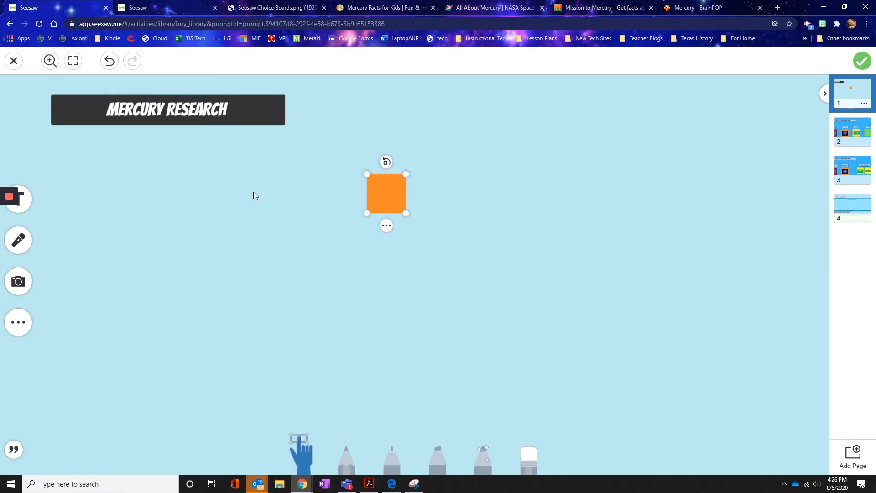
pyautogui.moveTo(388, 196); pyautogui.dragTo(303, 270)
pyautogui.moveTo(239, 214); pyautogui.dragTo(145, 247)
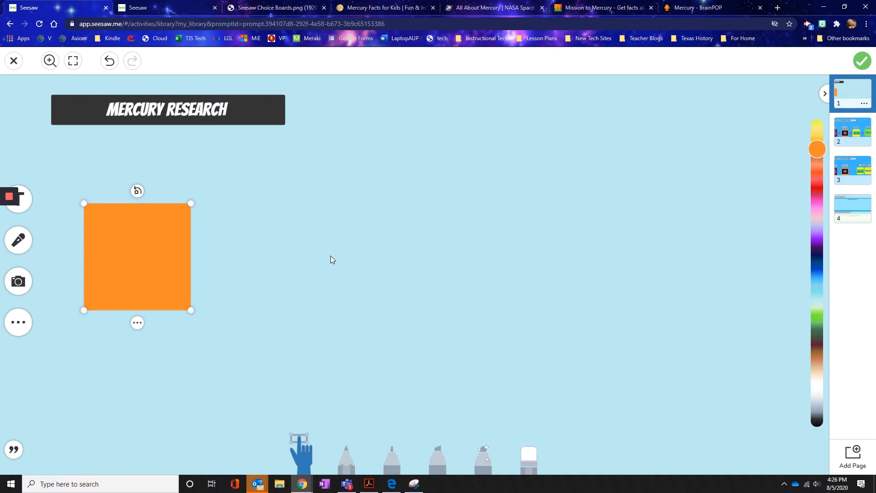
# - Duplicate the orange square three times so the page has four squares
pyautogui.click(137, 322)
pyautogui.click(165, 281)
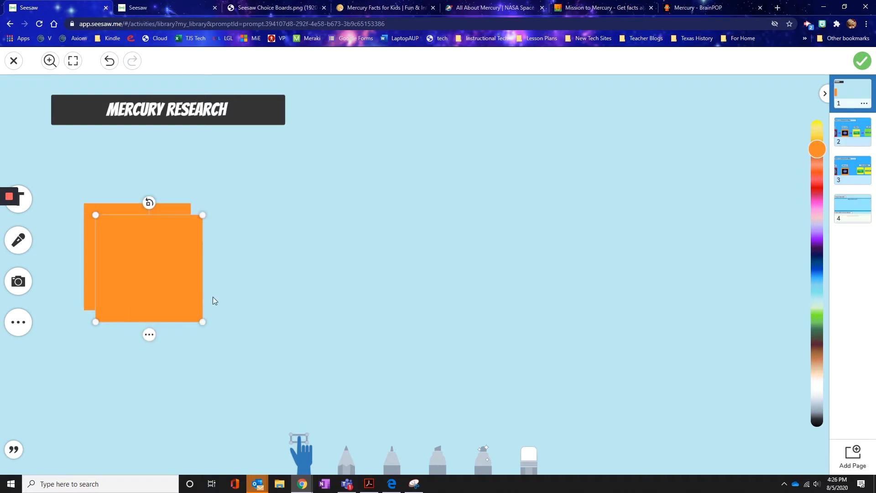
pyautogui.moveTo(182, 256); pyautogui.dragTo(508, 244)
pyautogui.click(331, 268)
pyautogui.click(358, 225)
pyautogui.click(354, 408)
pyautogui.click(381, 369)
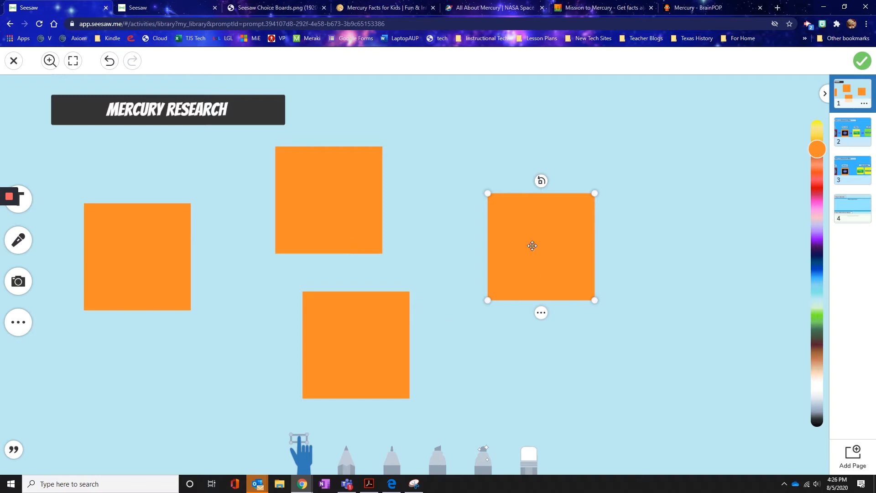
# - Spread the three copied squares over the page's upper right, upper middle and lower middle
pyautogui.moveTo(541, 243); pyautogui.dragTo(640, 180)
pyautogui.moveTo(355, 223); pyautogui.dragTo(387, 202)
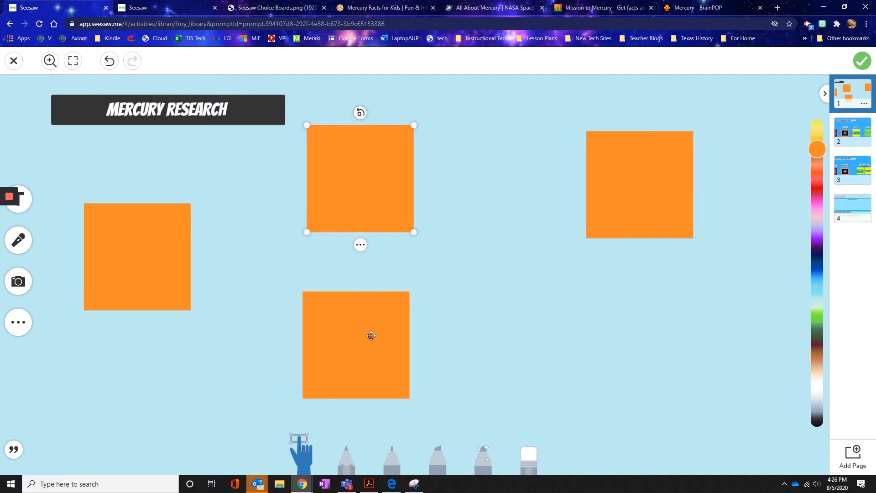
pyautogui.moveTo(371, 336); pyautogui.dragTo(475, 351)
# - Lock all four orange squares in place on page 1
pyautogui.click(635, 213)
pyautogui.click(640, 252)
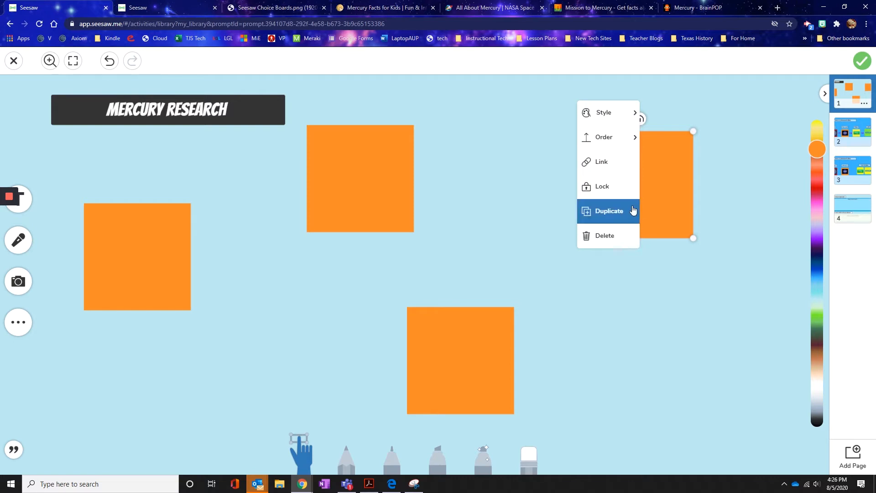
pyautogui.click(602, 186)
pyautogui.click(394, 212)
pyautogui.click(360, 246)
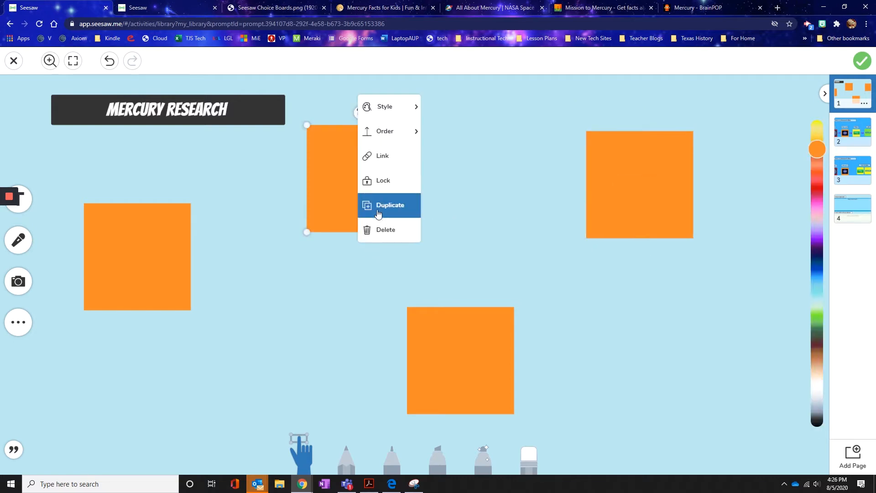
pyautogui.click(382, 182)
pyautogui.click(167, 275)
pyautogui.click(138, 321)
pyautogui.click(155, 259)
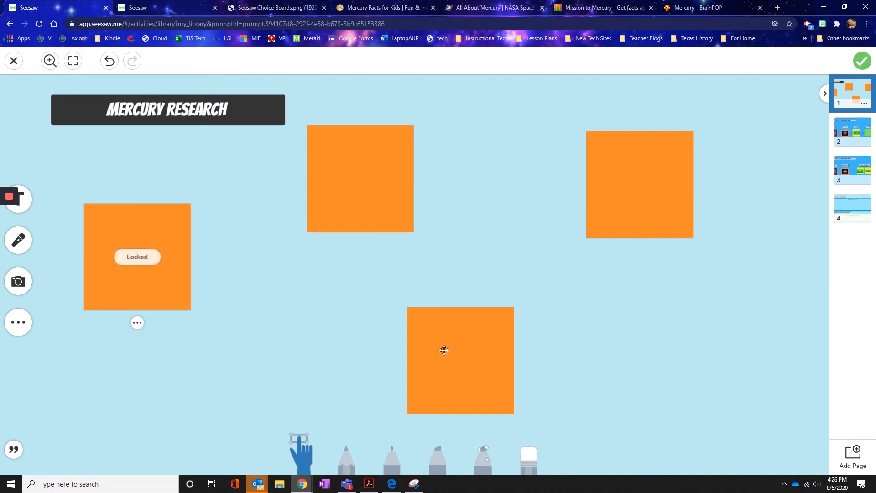
pyautogui.click(444, 349)
pyautogui.click(457, 426)
pyautogui.click(470, 363)
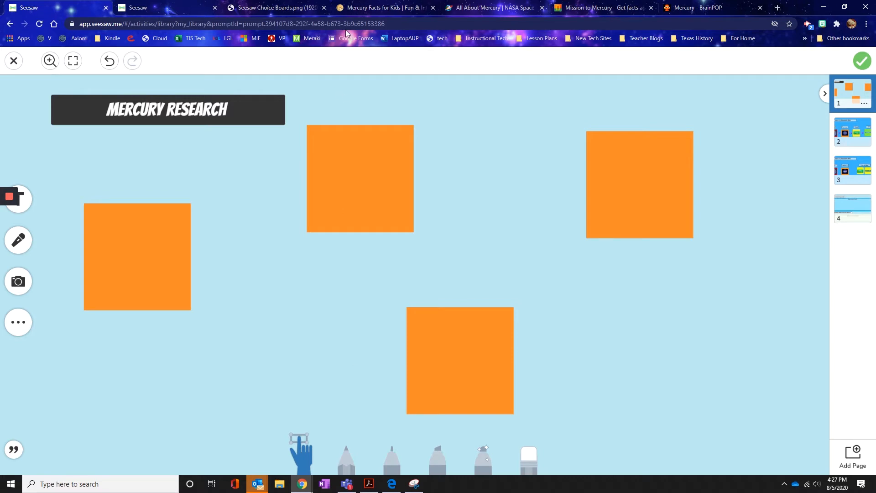
# - Capture the Nine Planets logo from the header of the Mercury Facts for Kids page with Snipping Tool
pyautogui.click(382, 12)
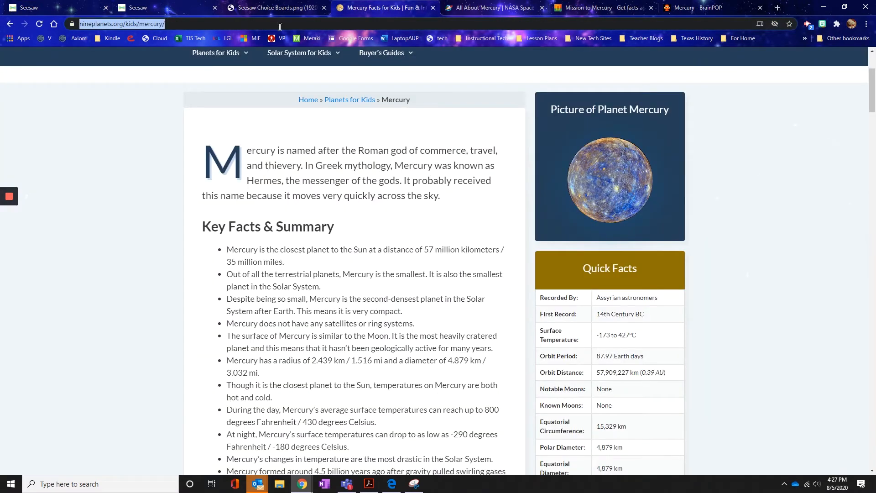
pyautogui.scroll(3, 169, 105)
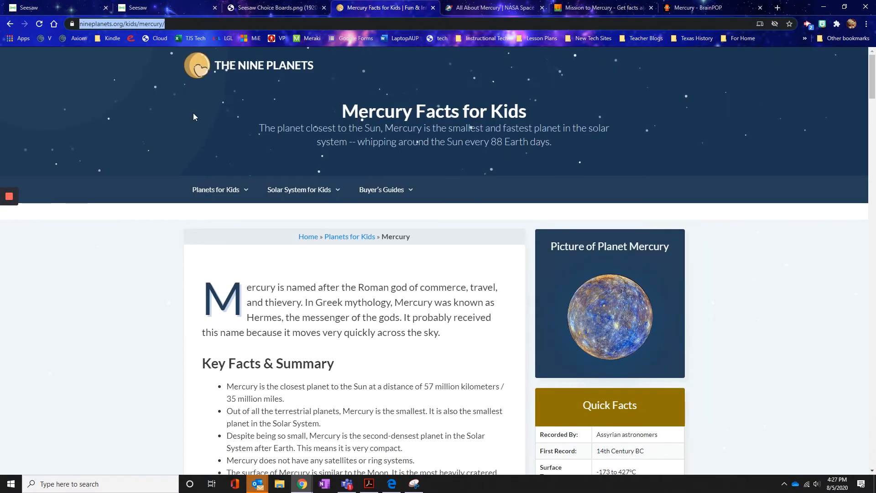
pyautogui.click(413, 484)
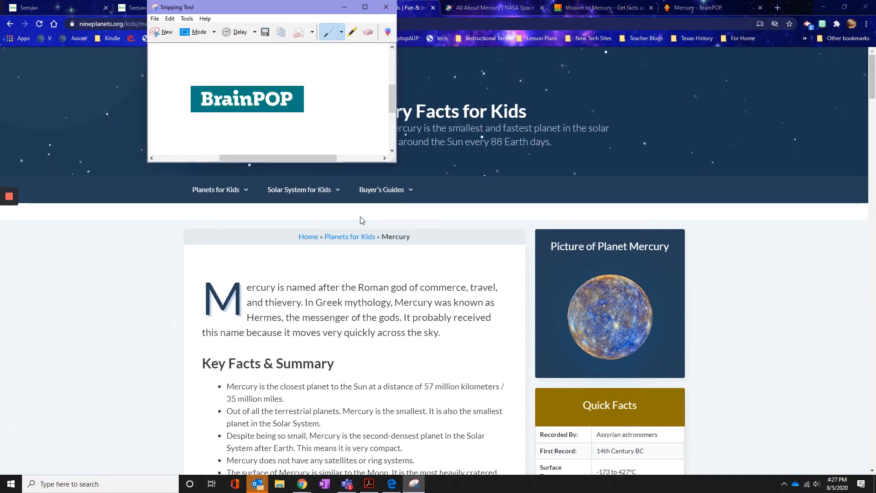
pyautogui.moveTo(183, 7); pyautogui.dragTo(180, 72)
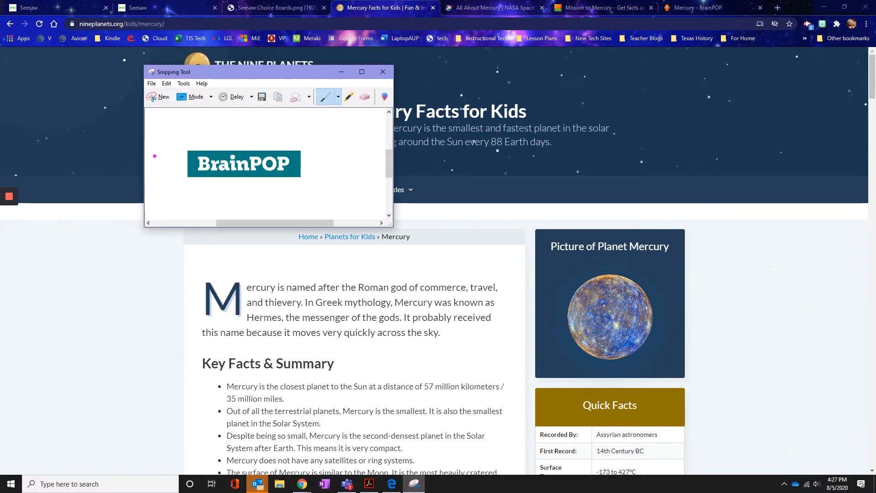
pyautogui.click(157, 97)
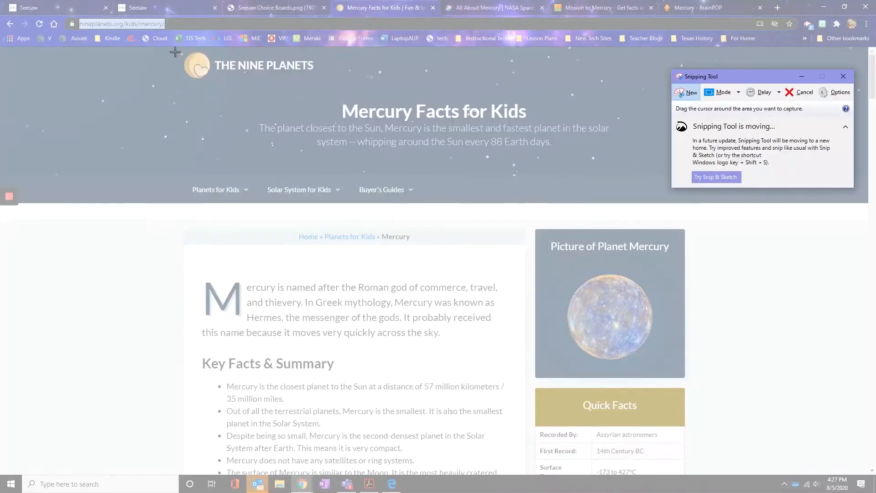
pyautogui.moveTo(174, 49); pyautogui.dragTo(214, 83)
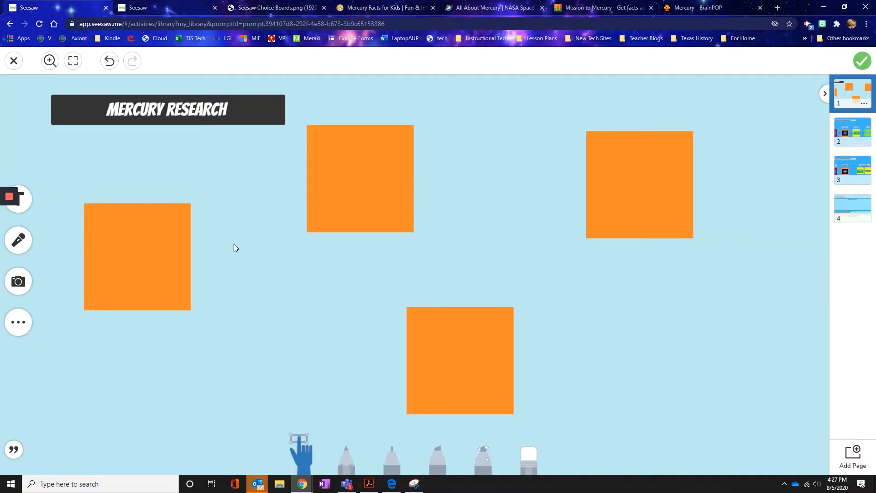
# - Paste the Nine Planets logo onto page 1 in Seesaw and shrink it to fit inside the leftmost orange square
pyautogui.hotkey('ctrl', 'v')
pyautogui.moveTo(297, 176); pyautogui.dragTo(472, 344)
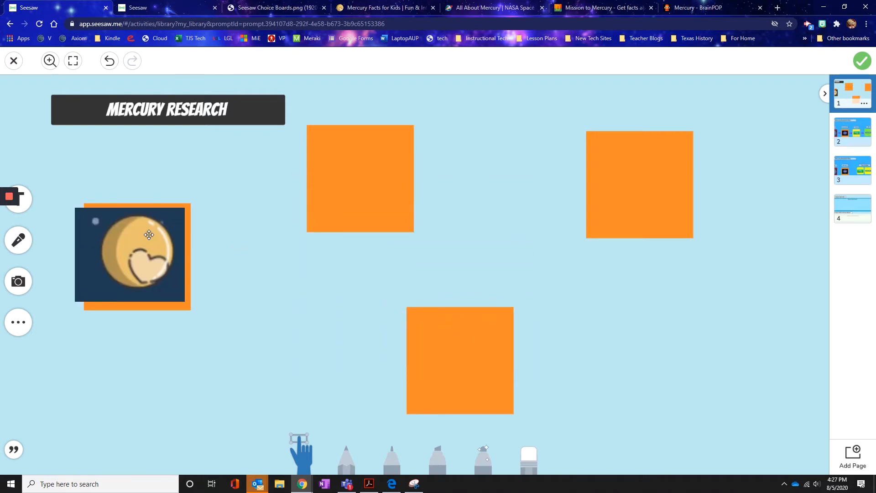
pyautogui.moveTo(147, 233); pyautogui.dragTo(156, 239)
pyautogui.moveTo(85, 213); pyautogui.dragTo(101, 229)
pyautogui.moveTo(147, 248); pyautogui.dragTo(140, 238)
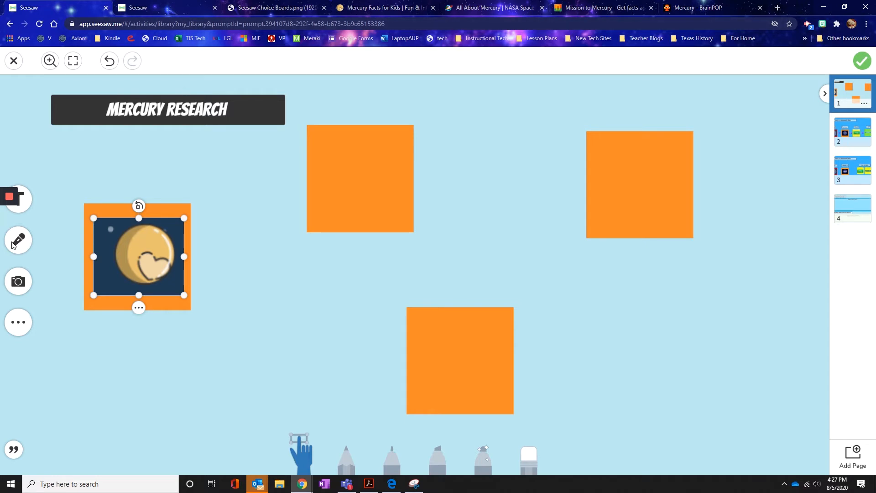
# - Copy the nineplanets.org/kids/mercury/ address and add it as a link on the Nine Planets logo in Seesaw
pyautogui.click(379, 8)
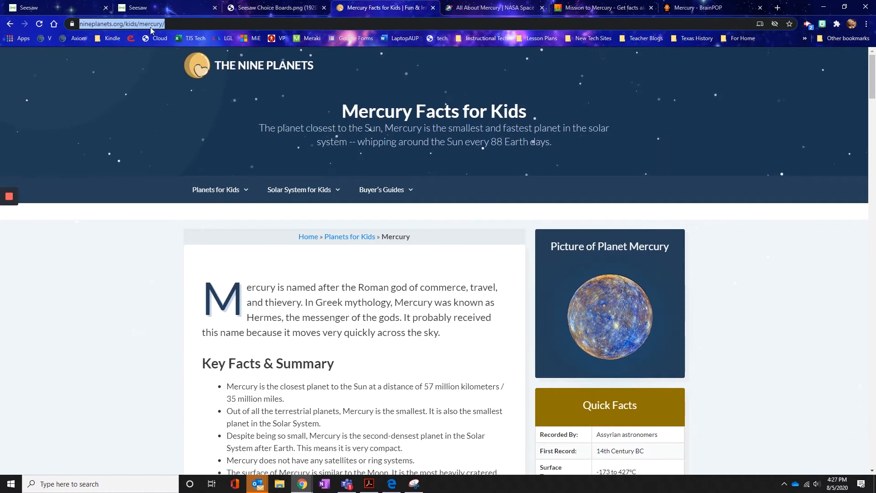
pyautogui.rightClick(169, 25)
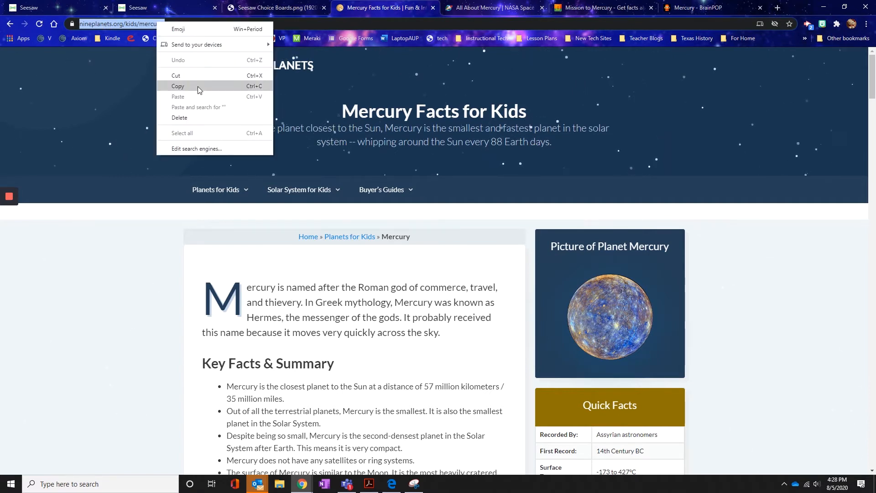
pyautogui.click(198, 86)
pyautogui.click(75, 6)
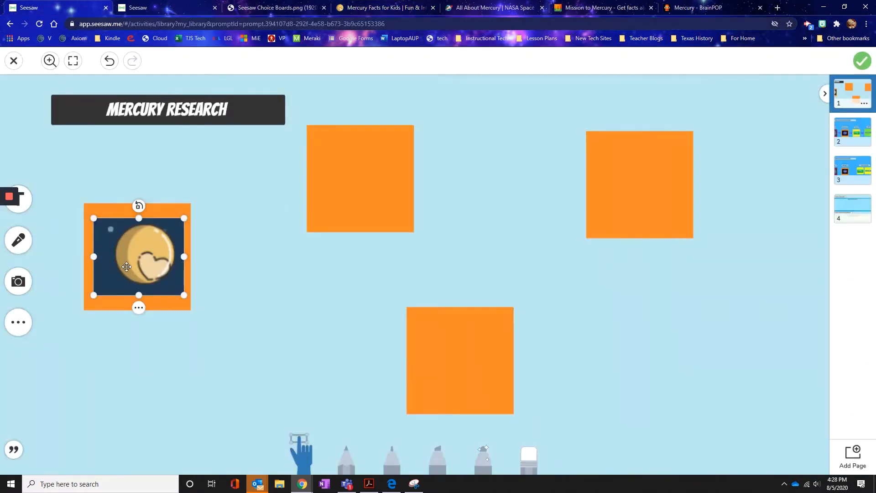
pyautogui.click(138, 308)
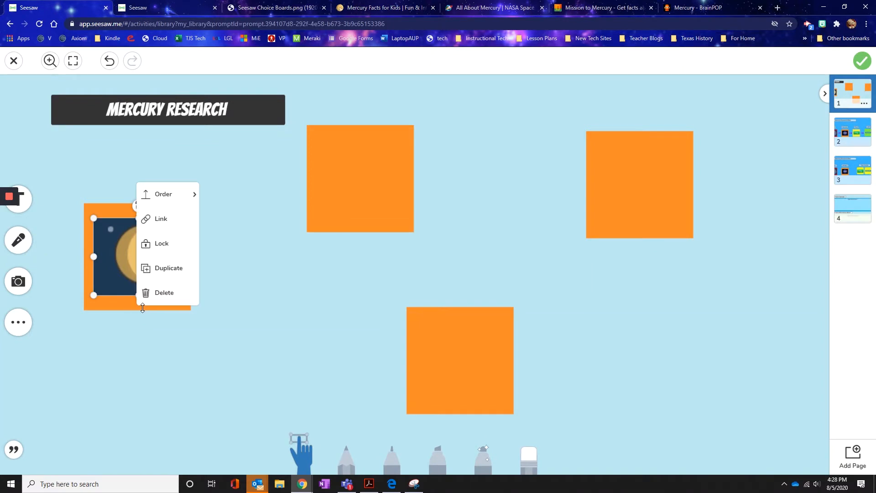
pyautogui.click(155, 224)
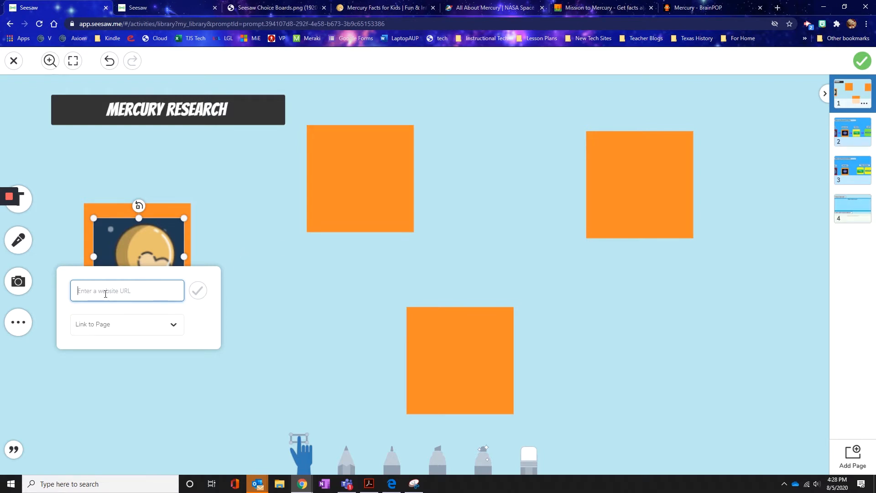
pyautogui.hotkey('ctrl', 'v')
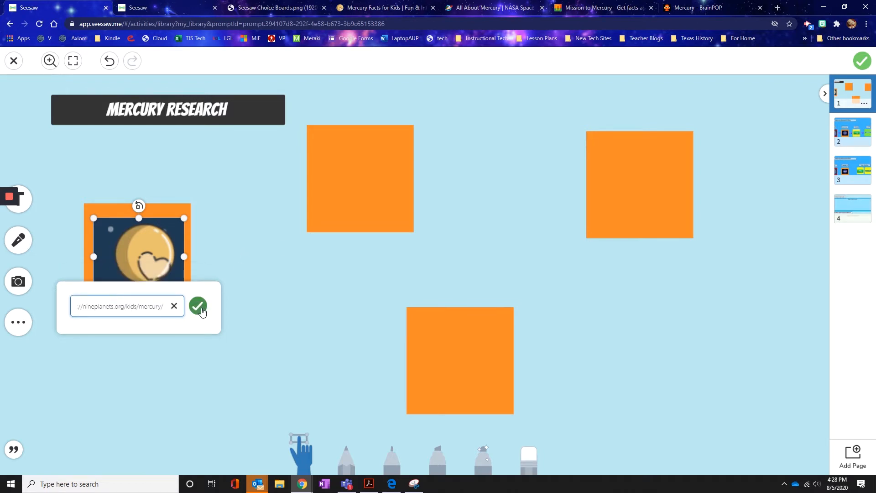
pyautogui.click(199, 306)
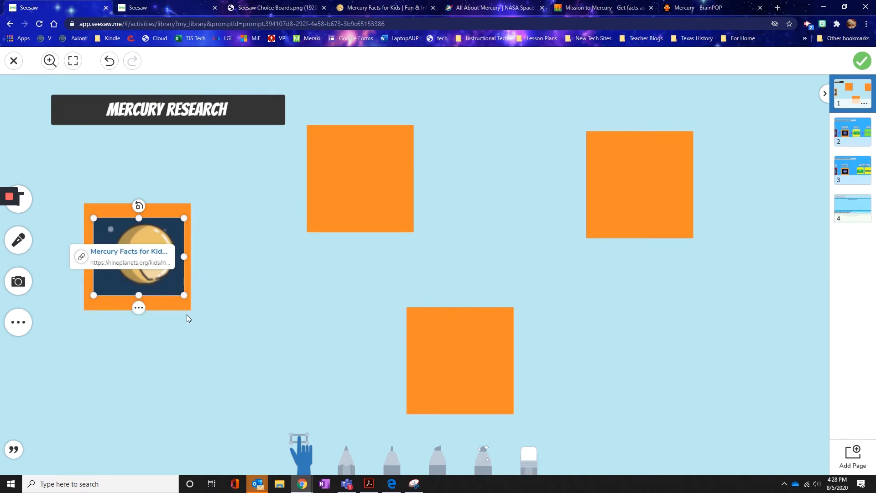
# - Capture the NASA logo from the Space Place All About Mercury page with Snipping Tool
pyautogui.click(467, 9)
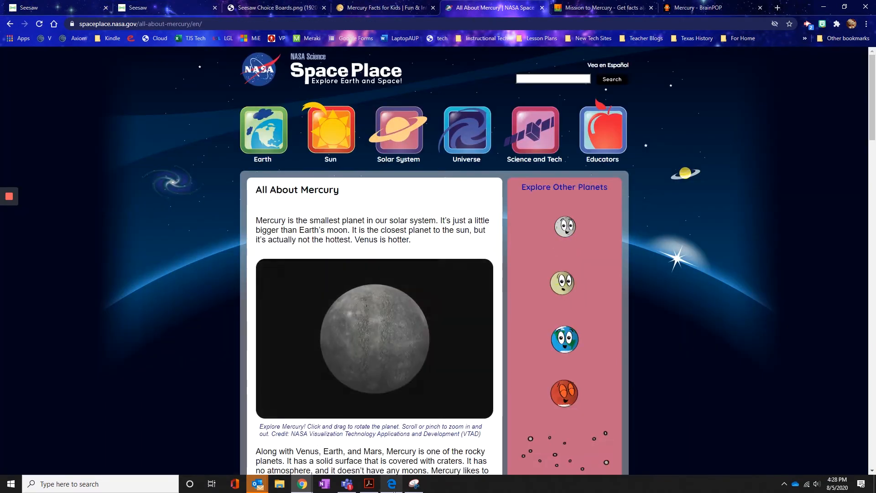
pyautogui.click(413, 485)
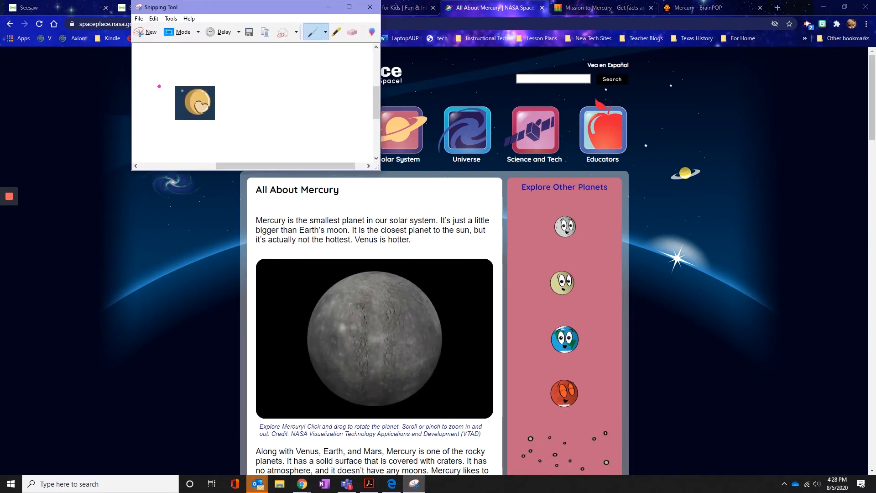
pyautogui.click(141, 32)
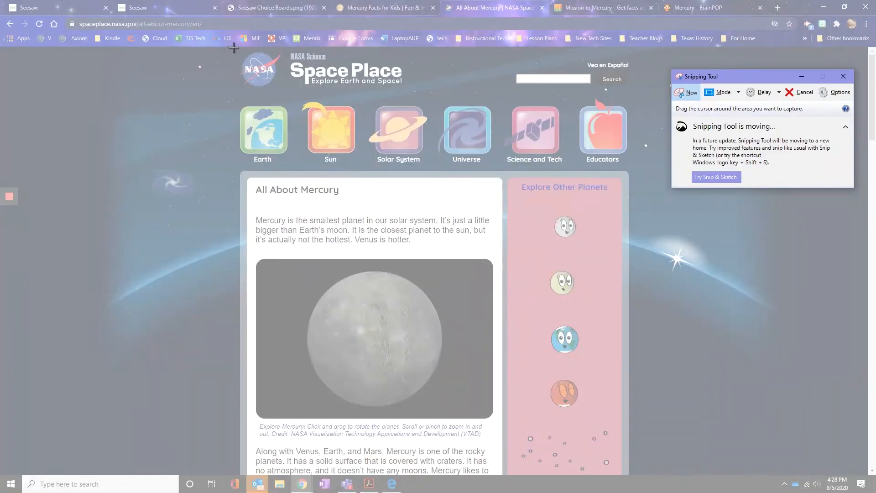
pyautogui.moveTo(234, 47); pyautogui.dragTo(284, 91)
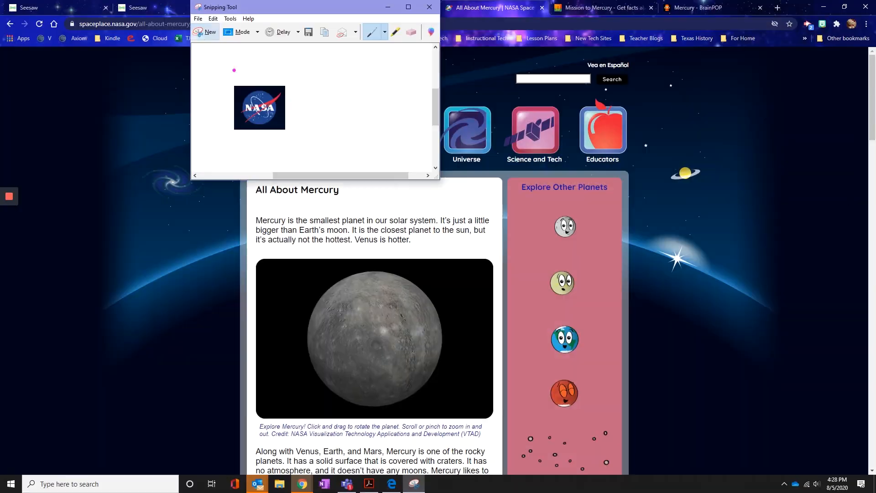
# - Paste the NASA logo onto page 1 in Seesaw and enlarge it to fill the lower middle orange square
pyautogui.click(55, 7)
pyautogui.hotkey('ctrl', 'v')
pyautogui.moveTo(301, 177); pyautogui.dragTo(414, 334)
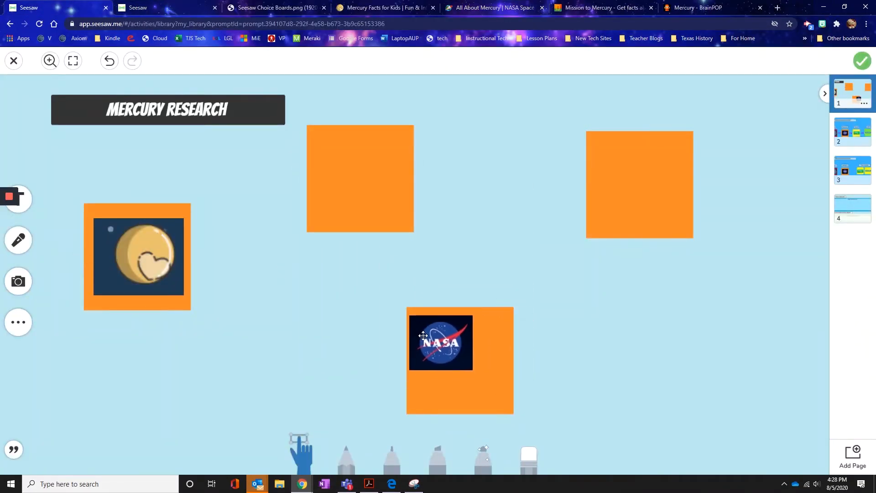
pyautogui.moveTo(474, 369); pyautogui.dragTo(501, 412)
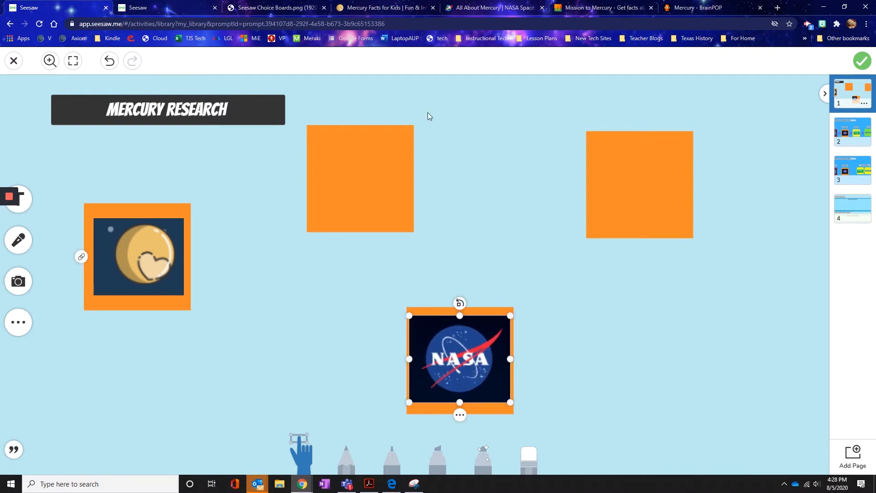
# - Copy the spaceplace.nasa.gov/all-about-mercury/en/ address and add it as a link on the NASA logo in Seesaw
pyautogui.click(490, 7)
pyautogui.click(252, 24)
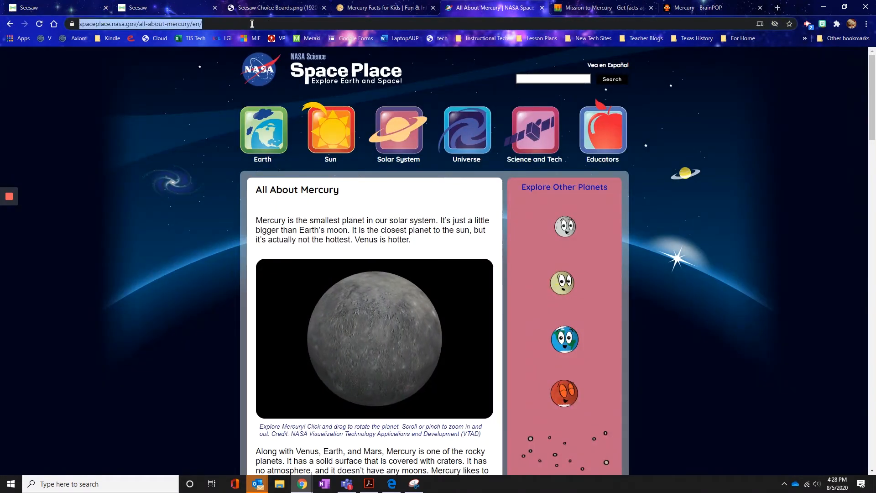
pyautogui.click(54, 8)
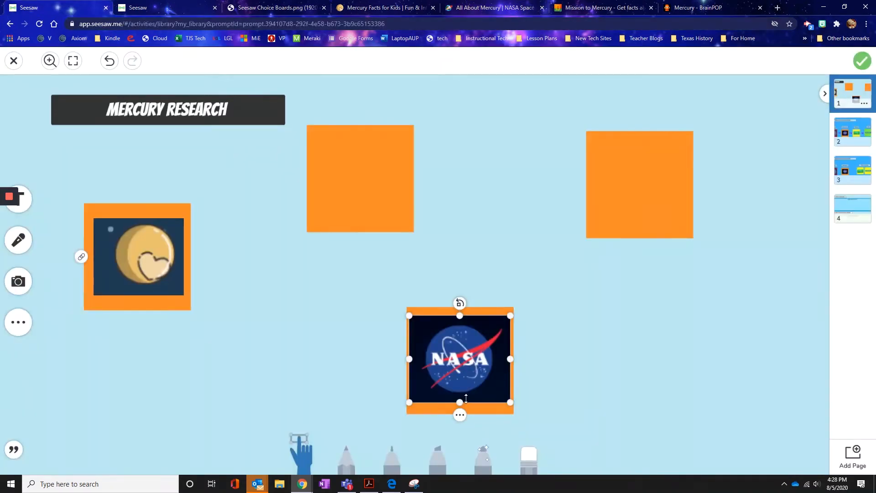
pyautogui.click(460, 414)
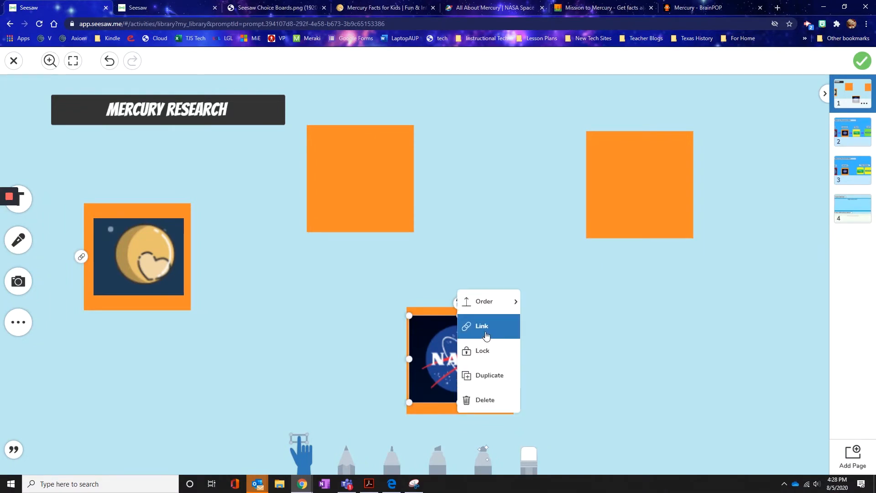
pyautogui.click(475, 325)
pyautogui.hotkey('ctrl', 'v')
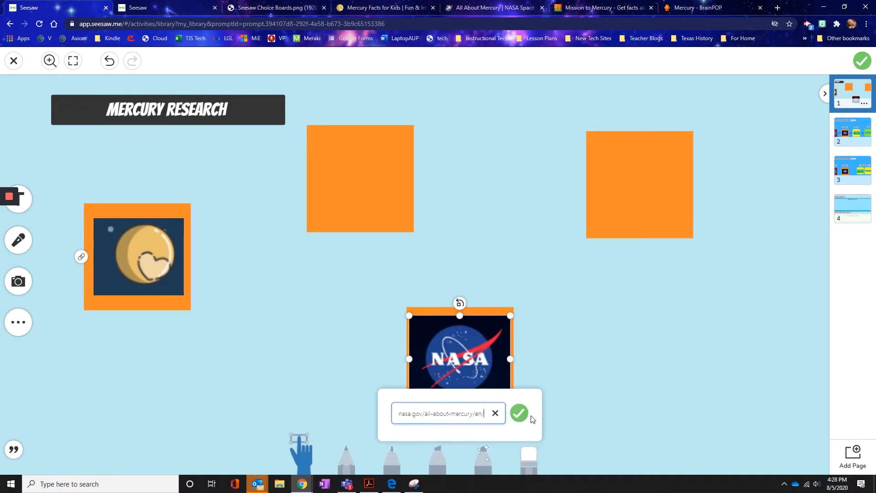
pyautogui.click(523, 415)
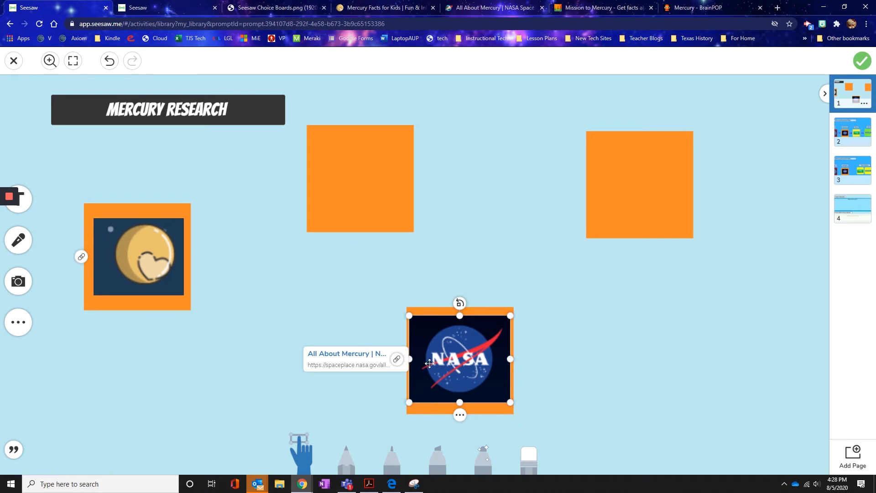
# - Capture the National Geographic Kids logo from the Mission to Mercury page with Snipping Tool
pyautogui.click(602, 8)
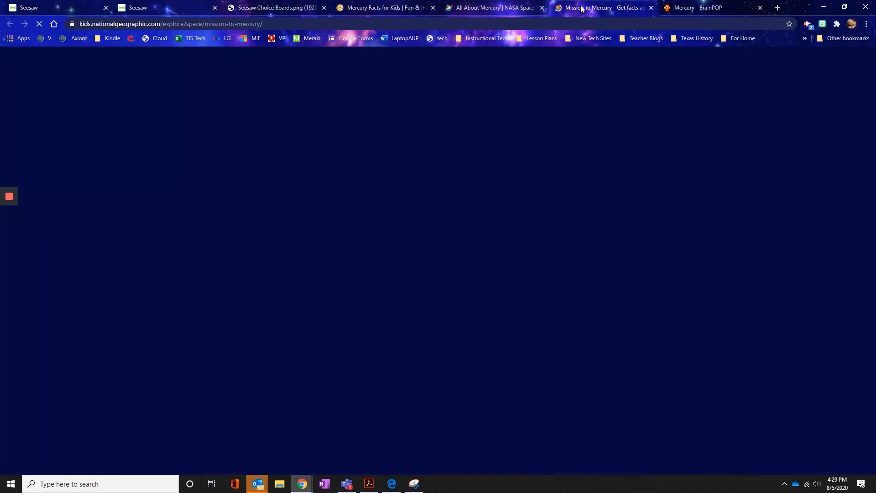
pyautogui.click(202, 34)
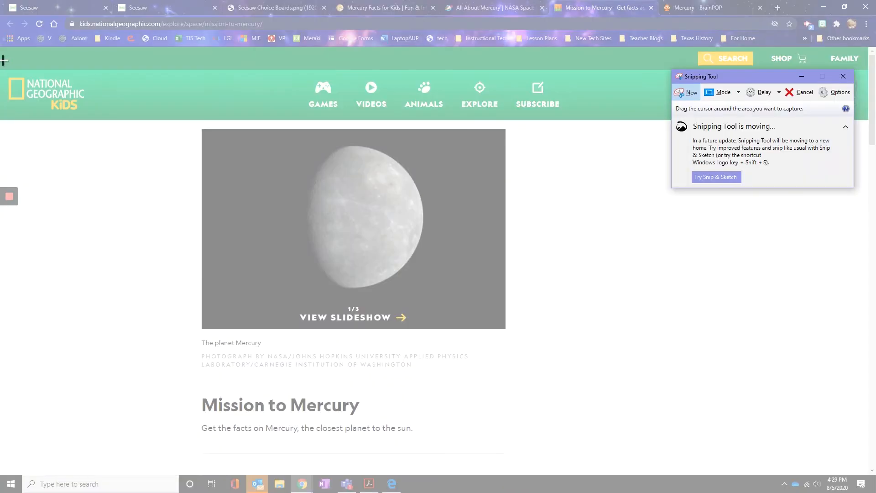
pyautogui.moveTo(2, 54); pyautogui.dragTo(92, 121)
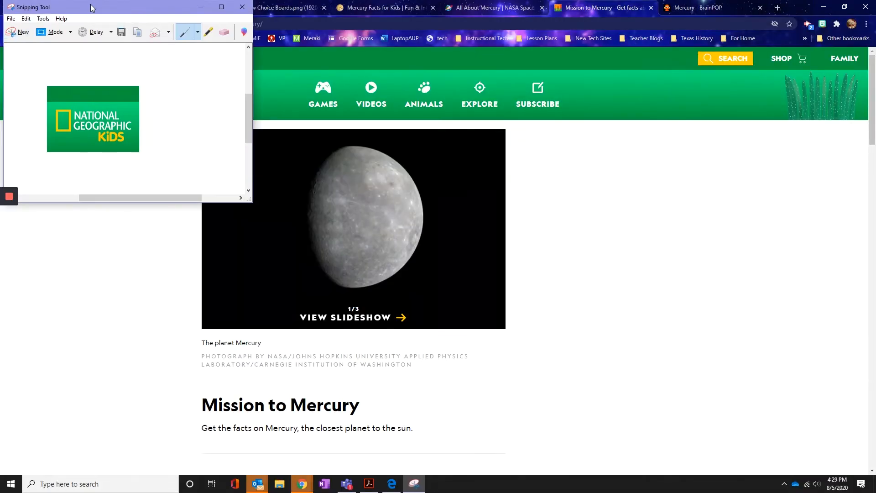
# - Paste the National Geographic Kids logo into Seesaw and resize it to sit inside the upper middle orange square with an even border
pyautogui.click(45, 9)
pyautogui.hotkey('ctrl', 'v')
pyautogui.moveTo(275, 175); pyautogui.dragTo(341, 165)
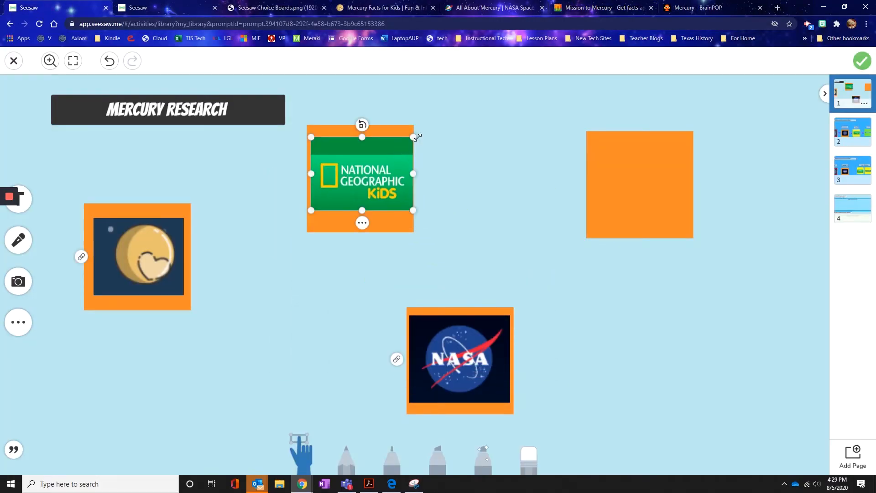
pyautogui.moveTo(411, 137); pyautogui.dragTo(407, 143)
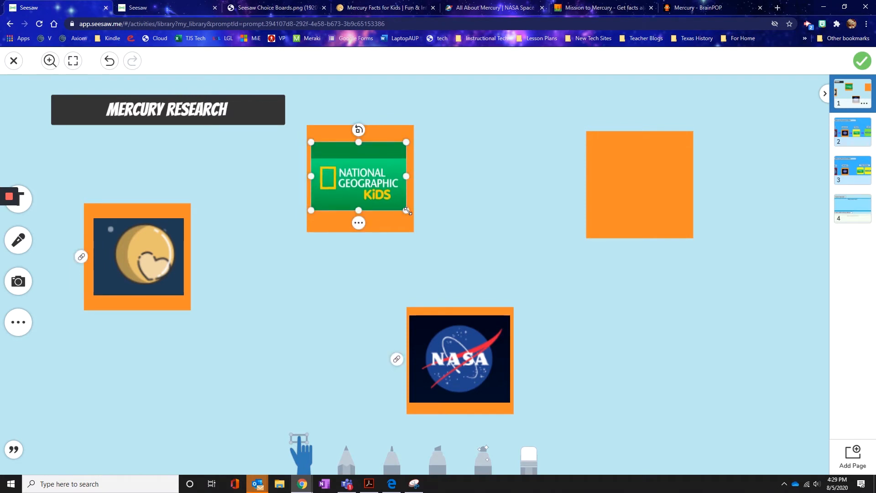
pyautogui.moveTo(407, 210)
pyautogui.mouseDown()
pyautogui.moveTo(411, 217)
pyautogui.moveTo(387, 194)
pyautogui.moveTo(415, 255)
pyautogui.moveTo(399, 211)
pyautogui.moveTo(403, 219)
pyautogui.mouseUp()
pyautogui.moveTo(413, 180)
pyautogui.mouseDown()
pyautogui.moveTo(342, 180)
pyautogui.moveTo(410, 179)
pyautogui.moveTo(403, 180)
pyautogui.mouseUp()
pyautogui.moveTo(357, 142); pyautogui.dragTo(357, 128)
pyautogui.moveTo(357, 215); pyautogui.dragTo(357, 219)
pyautogui.moveTo(338, 140); pyautogui.dragTo(340, 142)
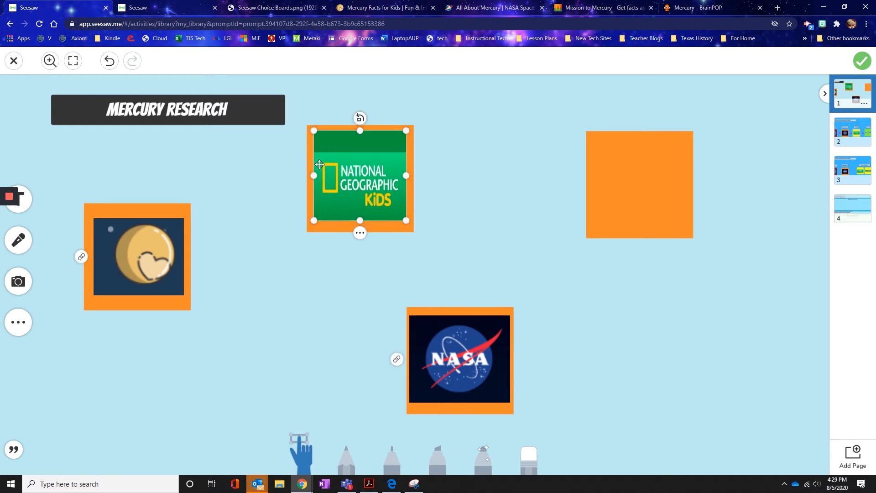
pyautogui.moveTo(314, 175); pyautogui.dragTo(352, 167)
# - Copy the kids.nationalgeographic.com/explore/space/mission-to-mercury/ address and add it as a link on the National Geographic Kids logo in Seesaw
pyautogui.click(604, 8)
pyautogui.click(212, 24)
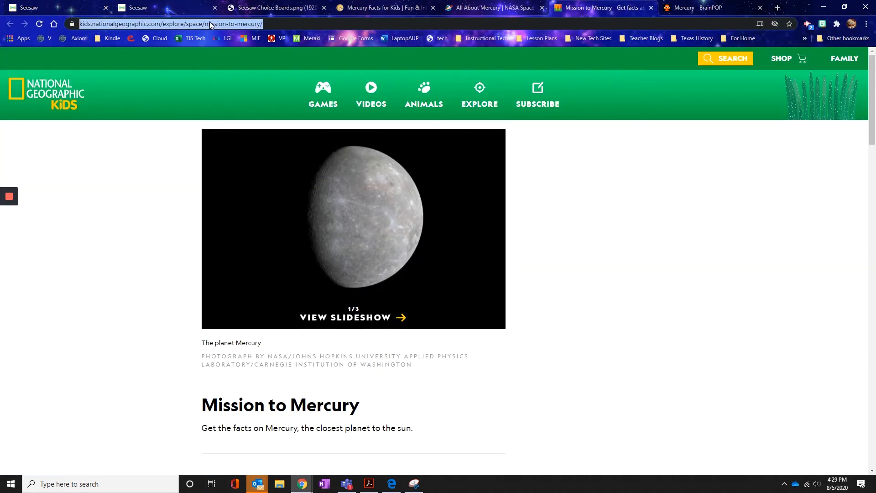
pyautogui.click(60, 8)
pyautogui.click(358, 235)
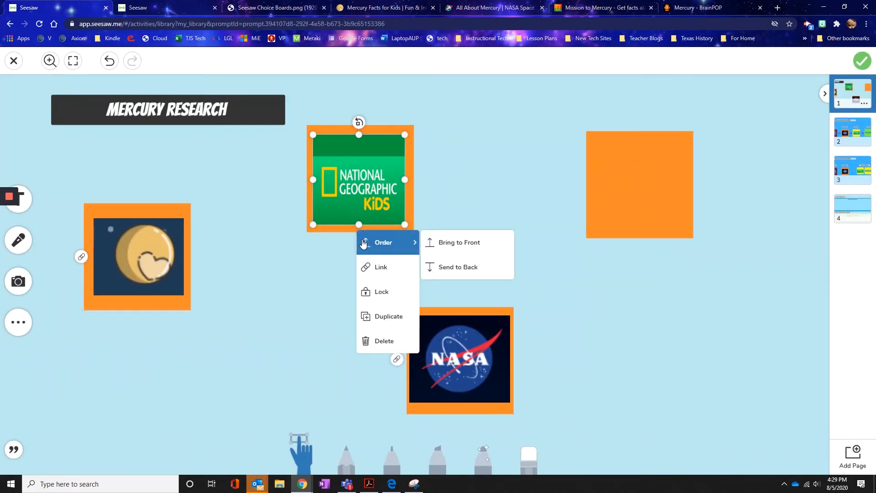
pyautogui.click(400, 281)
pyautogui.hotkey('ctrl', 'v')
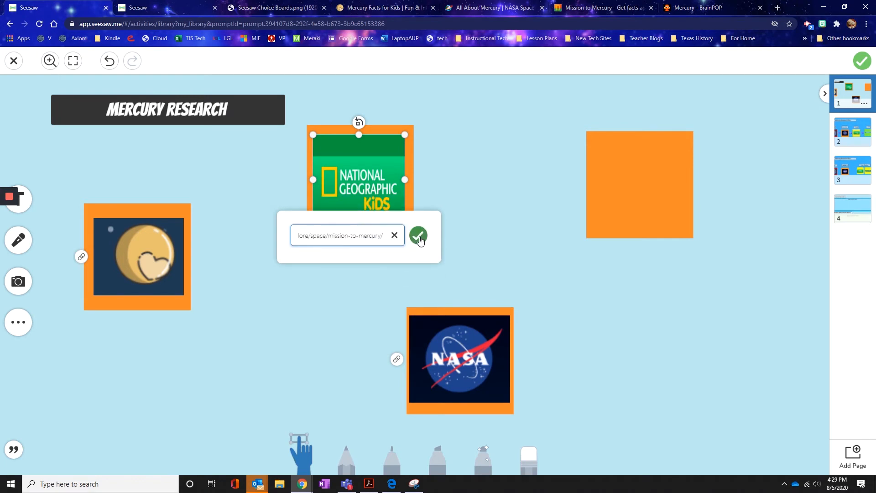
pyautogui.click(417, 235)
pyautogui.click(304, 224)
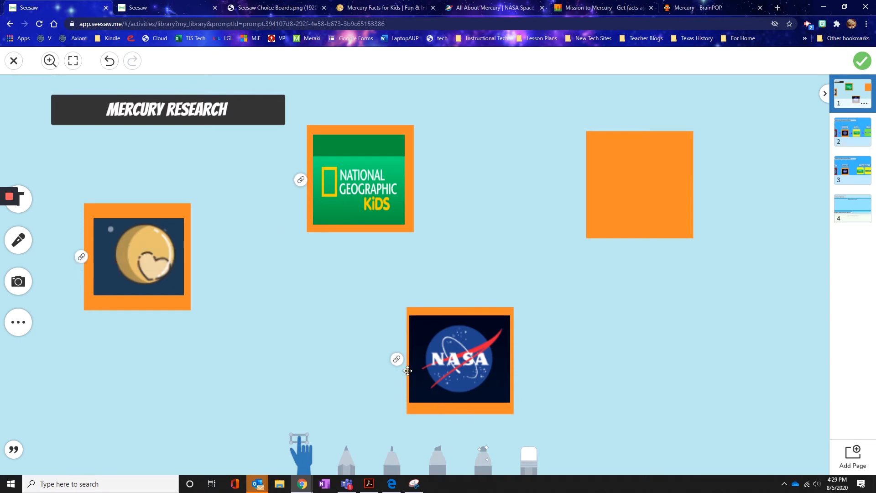
# - Capture the BrainPOP logo from the BrainPOP Mercury page with Snipping Tool
pyautogui.moveTo(402, 368)
pyautogui.click(698, 7)
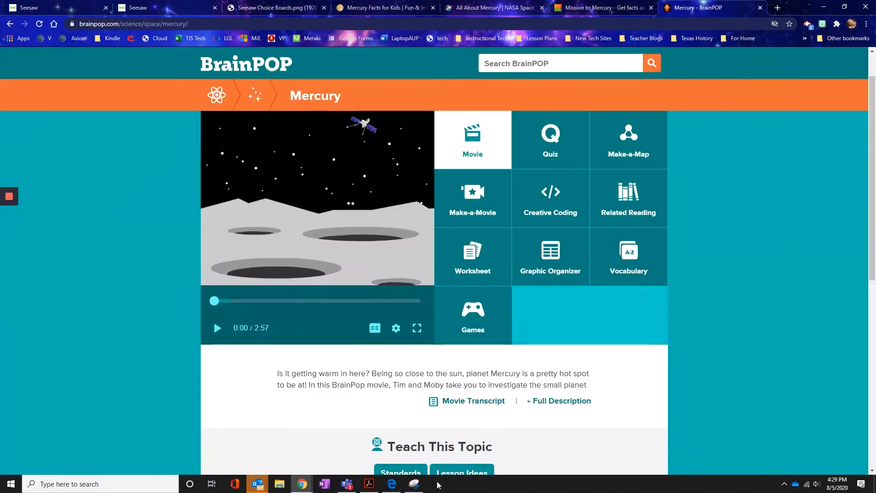
pyautogui.click(414, 483)
pyautogui.click(26, 68)
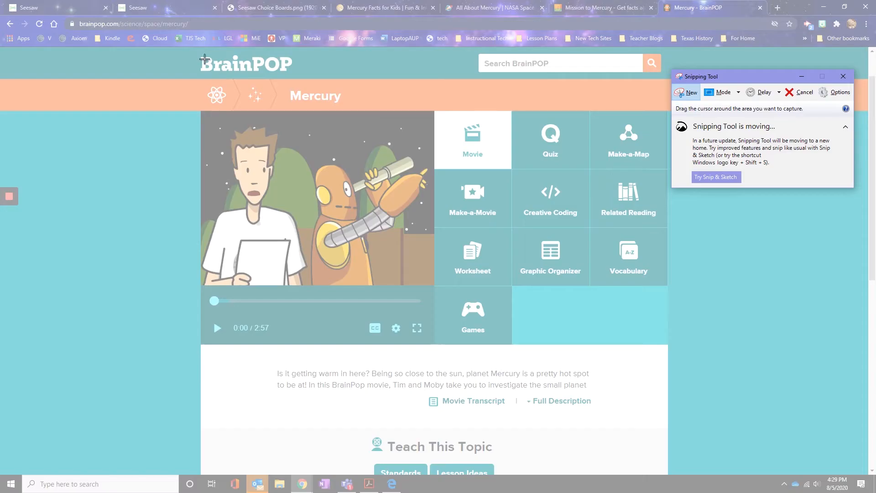
pyautogui.moveTo(193, 47); pyautogui.dragTo(298, 80)
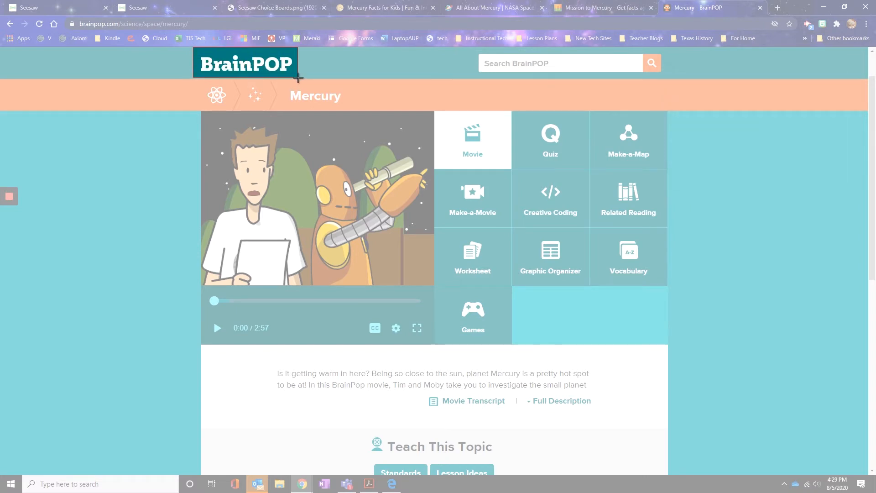
# - Paste the BrainPOP logo onto page 1 in Seesaw, shrink it and centre it inside the empty rightmost orange square
pyautogui.click(29, 8)
pyautogui.hotkey('ctrl', 'v')
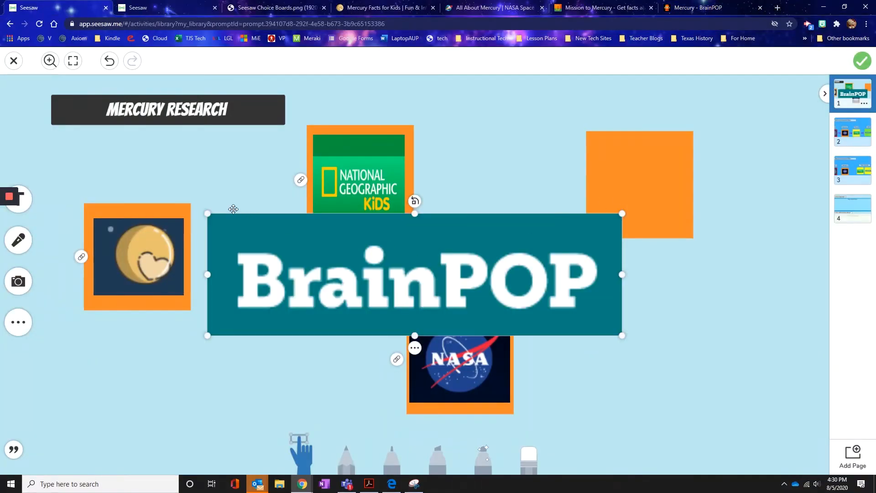
pyautogui.moveTo(207, 213); pyautogui.dragTo(428, 277)
pyautogui.moveTo(486, 296); pyautogui.dragTo(572, 178)
pyautogui.moveTo(513, 155); pyautogui.dragTo(615, 183)
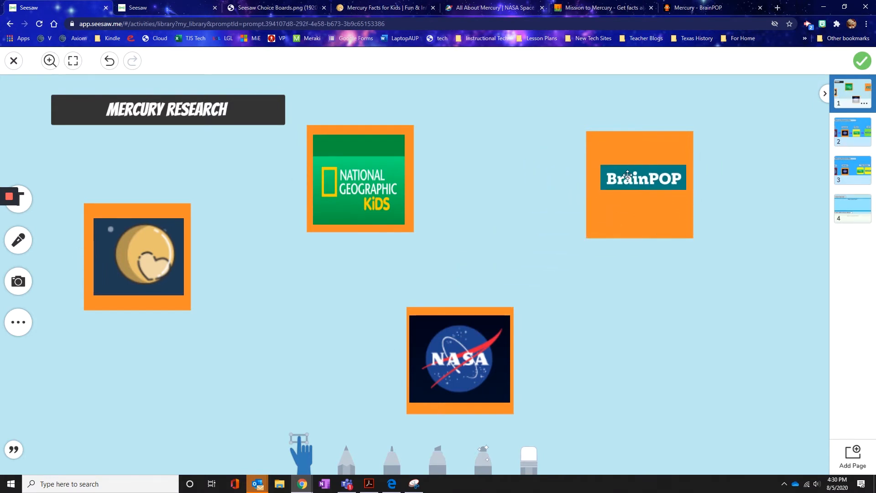
# - Copy the brainpop.com/science/space/mercury/ address and add it as a link on the BrainPOP logo in Seesaw
pyautogui.click(698, 7)
pyautogui.click(209, 24)
pyautogui.hotkey('ctrl', 'c')
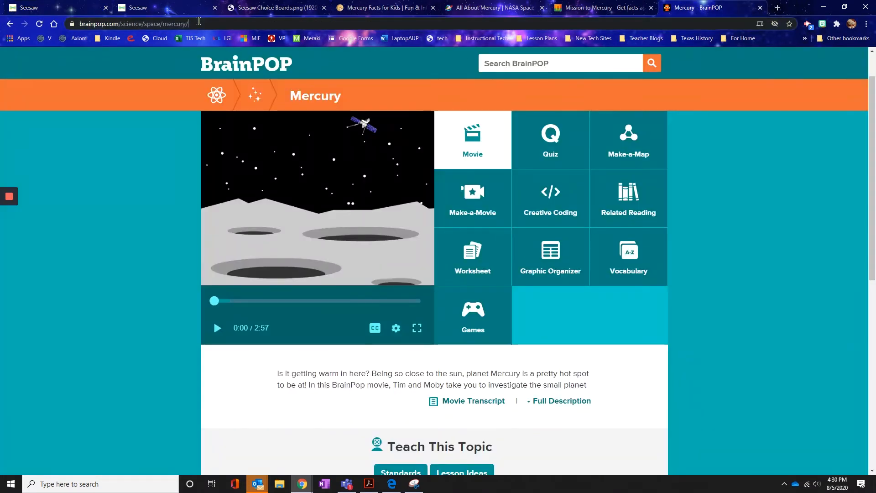
pyautogui.click(15, 4)
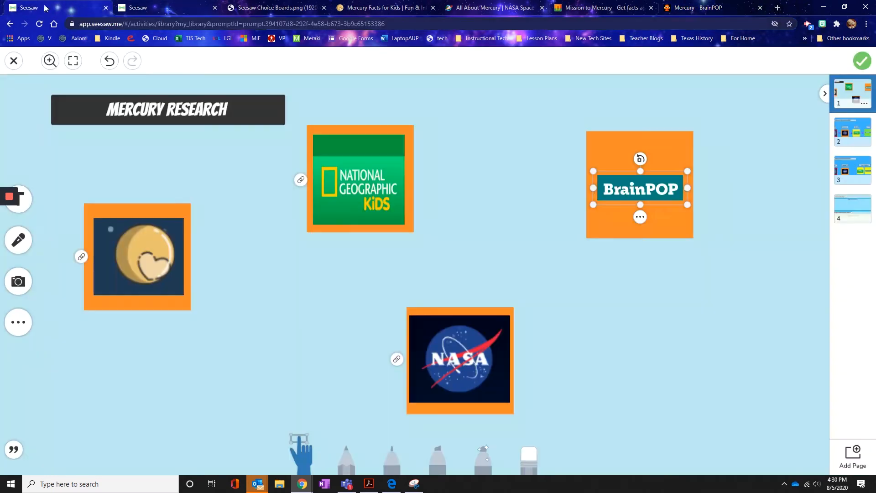
pyautogui.click(640, 218)
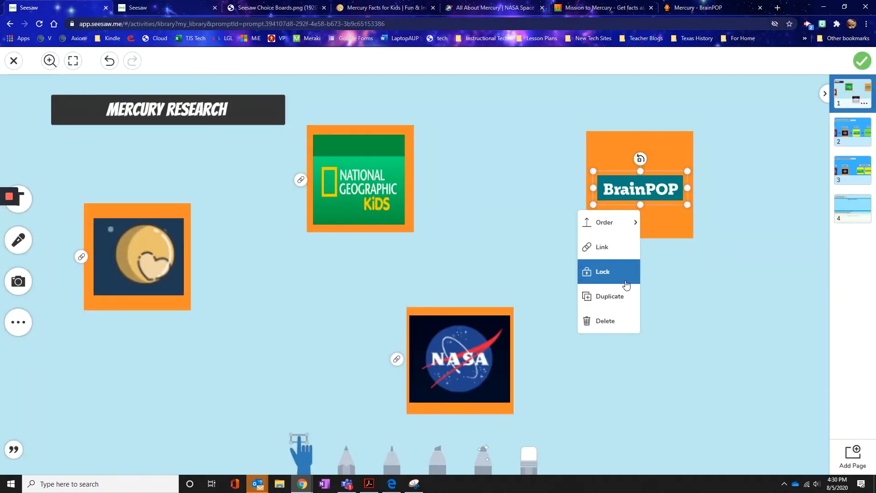
pyautogui.click(607, 248)
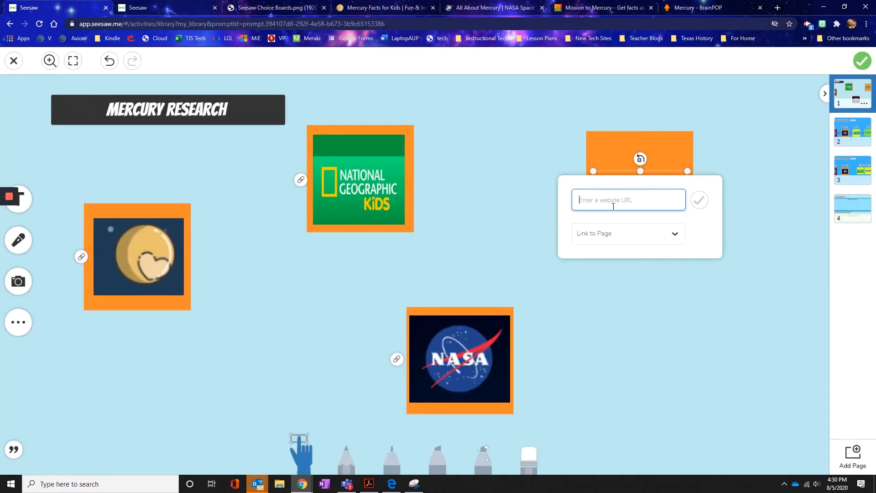
pyautogui.hotkey('ctrl', 'v')
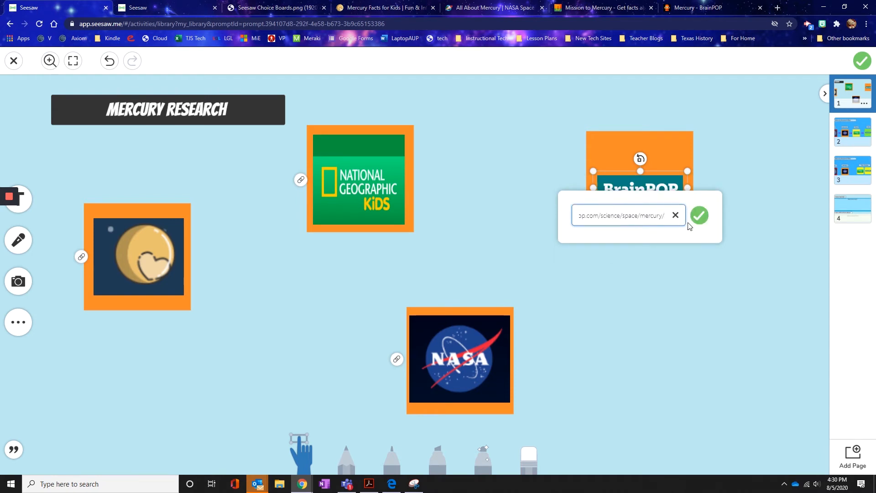
pyautogui.tripleClick(655, 221)
pyautogui.click(706, 217)
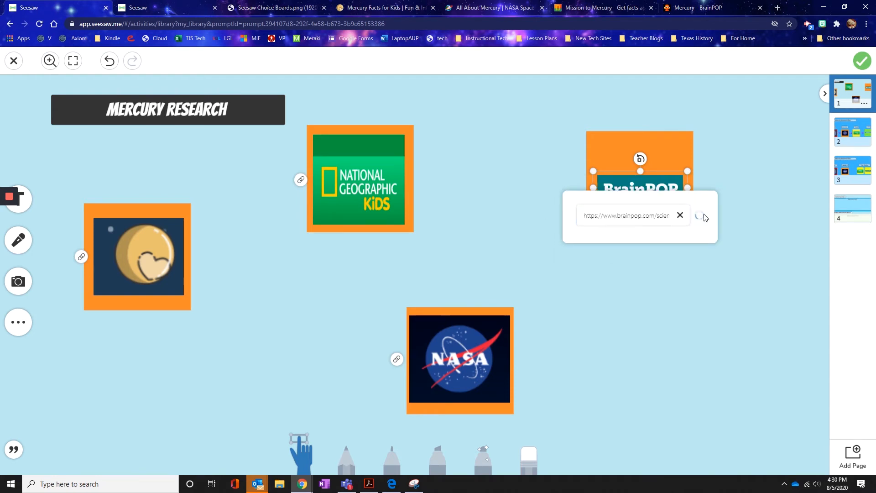
pyautogui.click(664, 281)
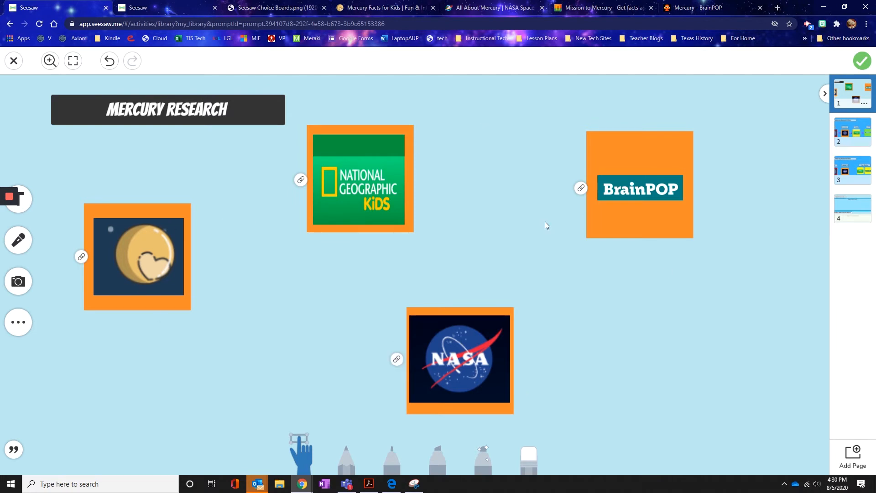
# - Examine the site order and arrows on page 2, the available shapes, and the group layout on page 3
pyautogui.click(854, 140)
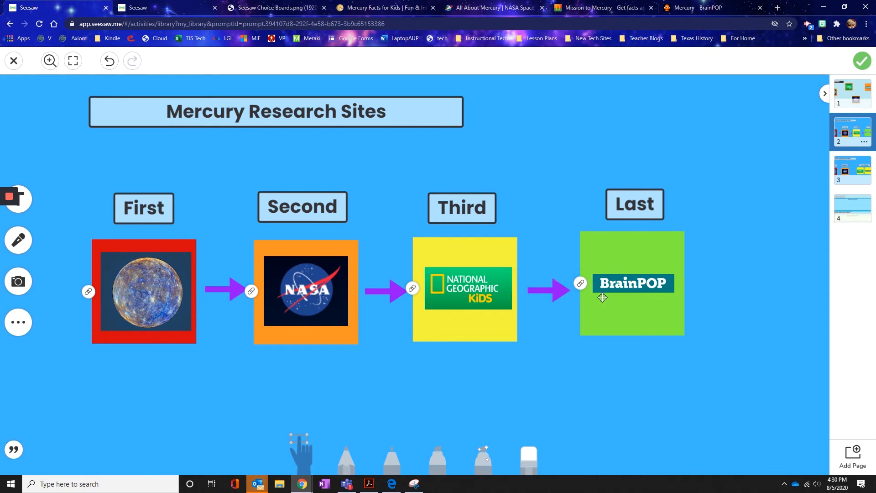
pyautogui.click(19, 321)
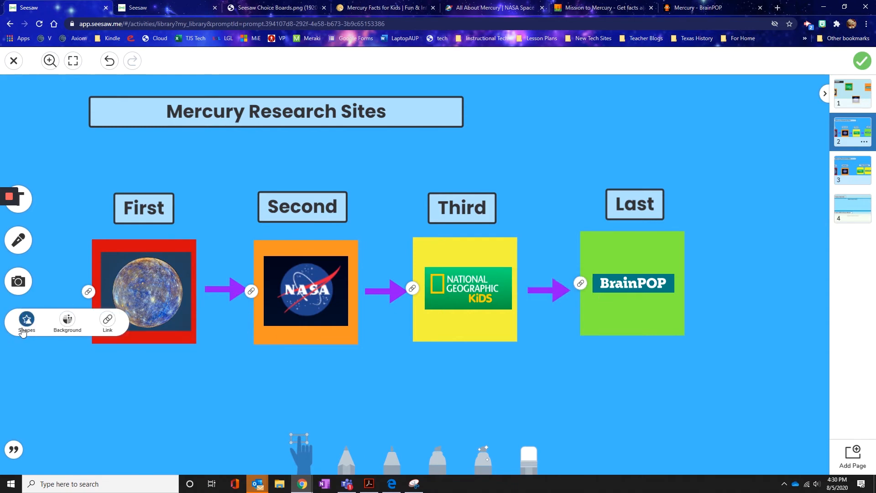
pyautogui.click(28, 320)
pyautogui.click(54, 318)
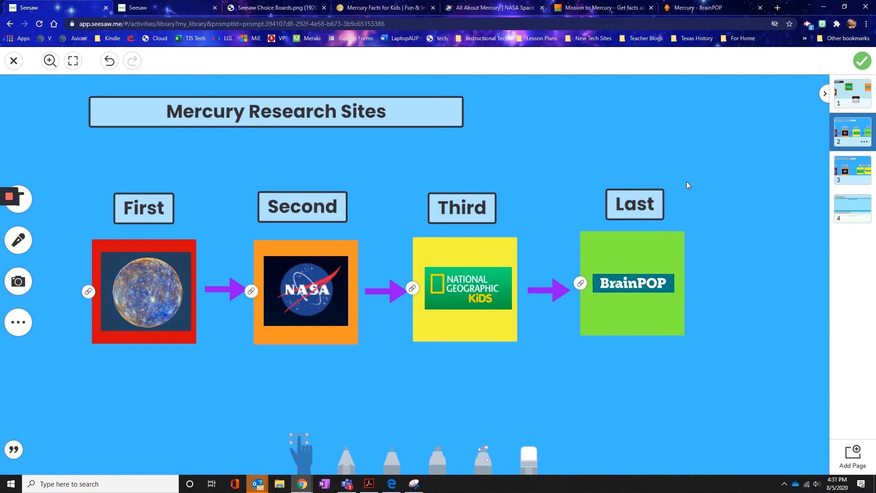
pyautogui.click(865, 175)
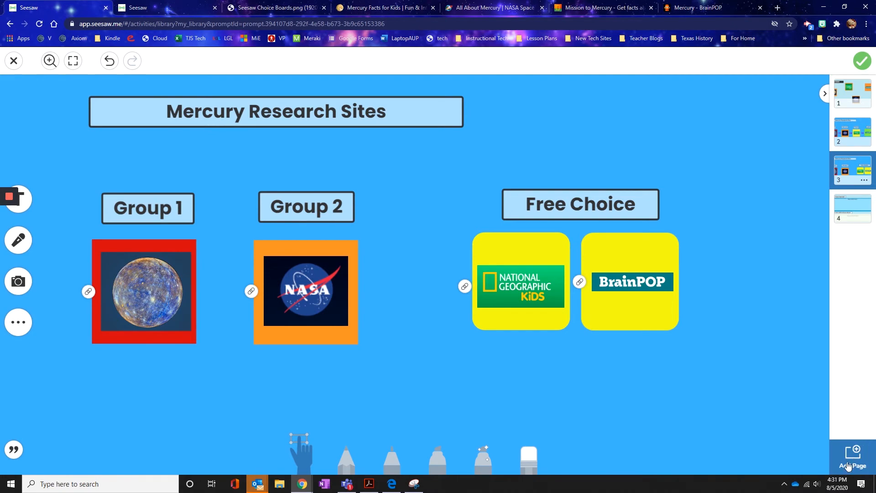
# - Delete the "(type answers here)" text boxes from both the blue and the green rectangles on page 4
pyautogui.click(860, 210)
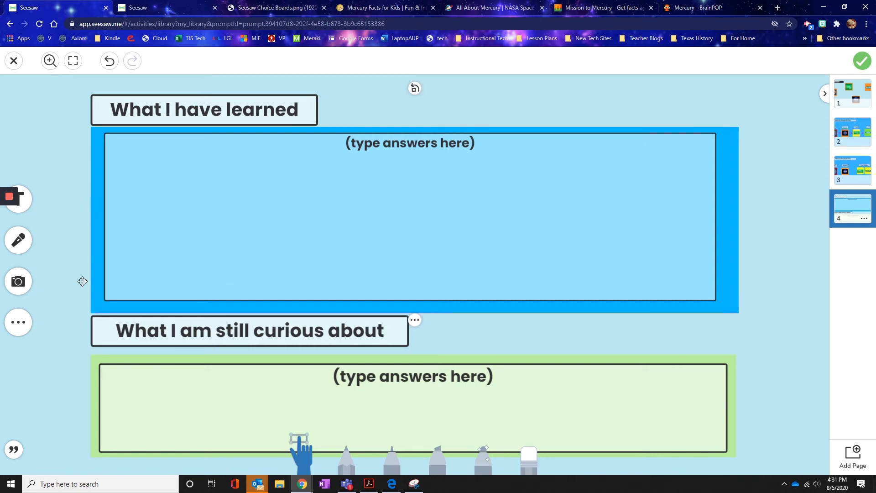
pyautogui.click(93, 361)
pyautogui.click(155, 187)
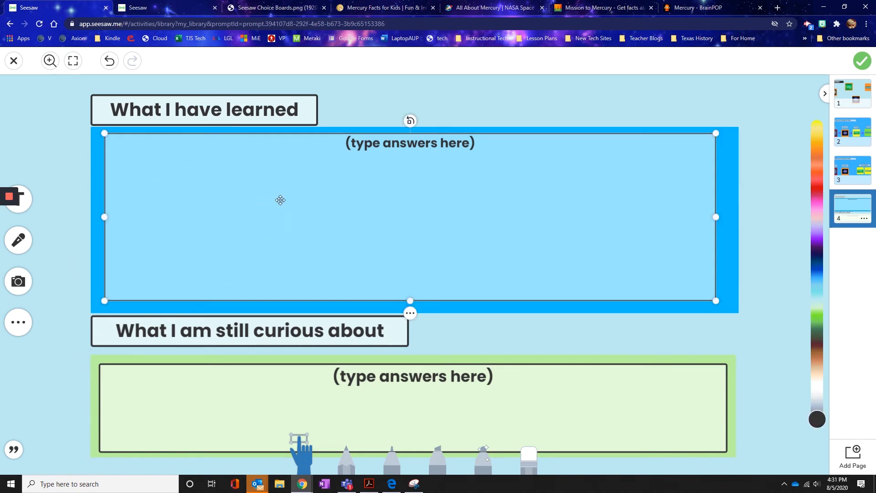
pyautogui.press('Delete')
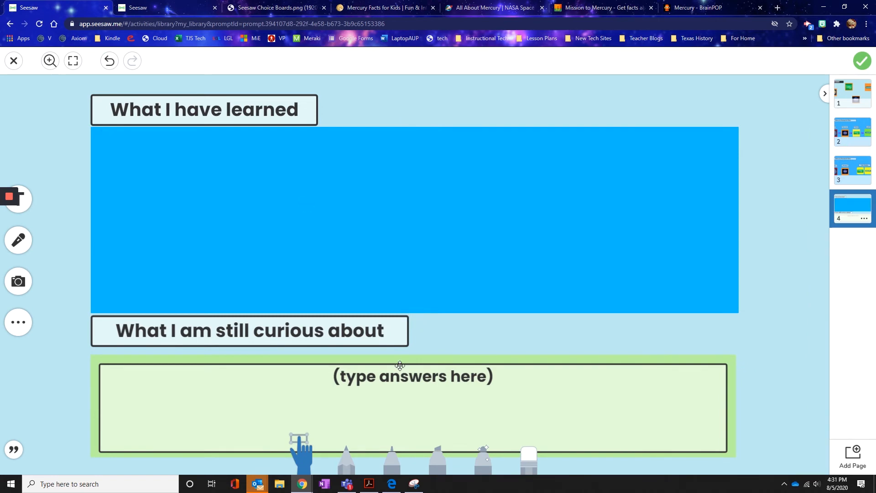
pyautogui.click(387, 378)
pyautogui.press('Delete')
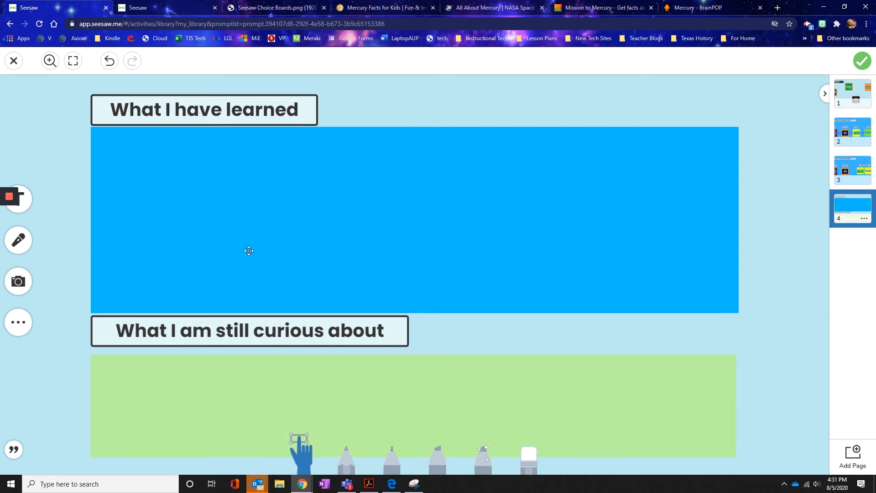
# - Add a light blue text box under "What I have learned" and stretch it to nearly fill the blue rectangle
pyautogui.click(27, 202)
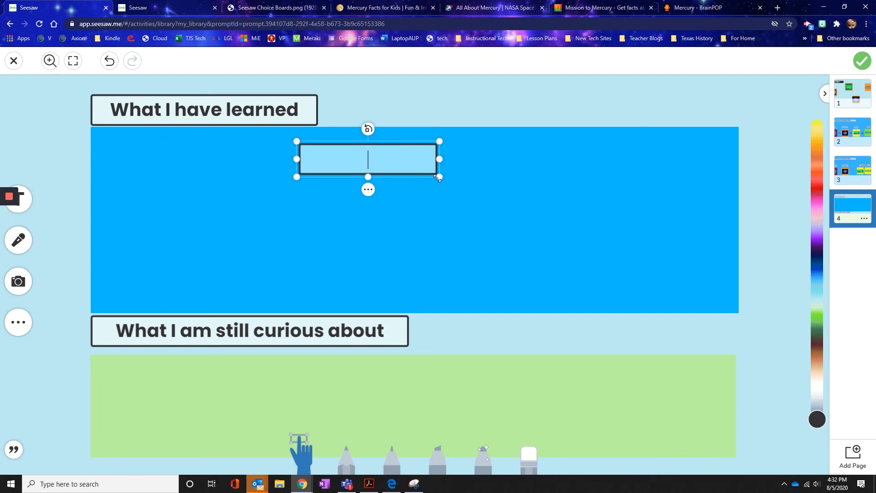
pyautogui.moveTo(437, 178); pyautogui.dragTo(540, 205)
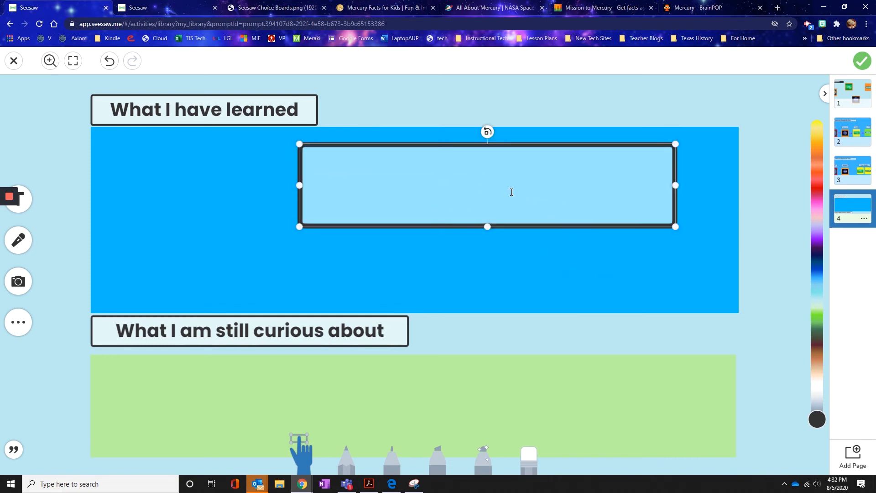
pyautogui.moveTo(675, 226); pyautogui.dragTo(696, 157)
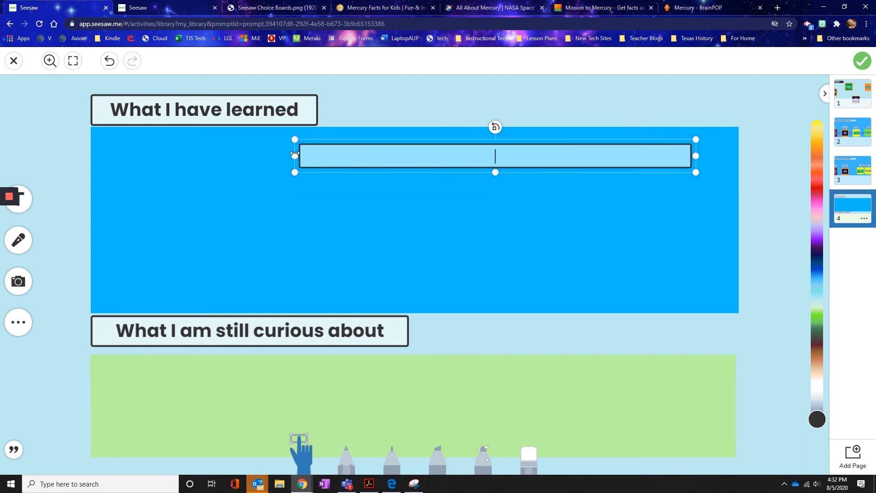
pyautogui.moveTo(295, 155); pyautogui.dragTo(108, 159)
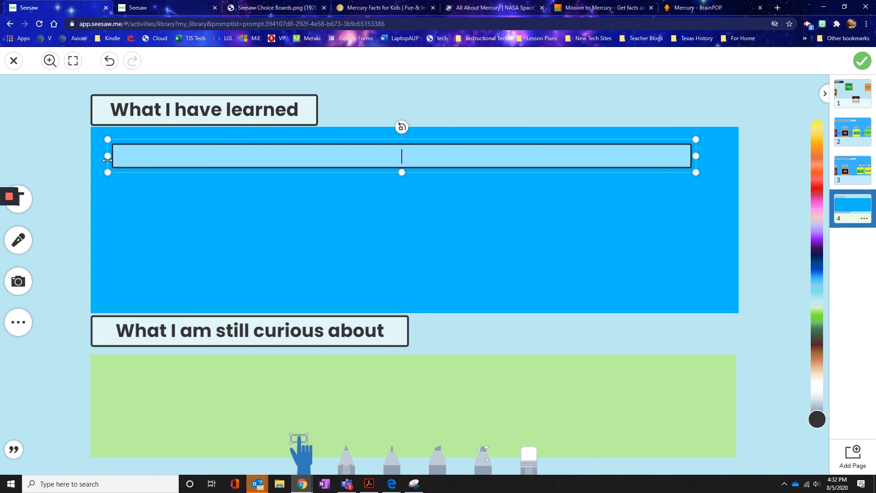
pyautogui.moveTo(402, 172); pyautogui.dragTo(404, 304)
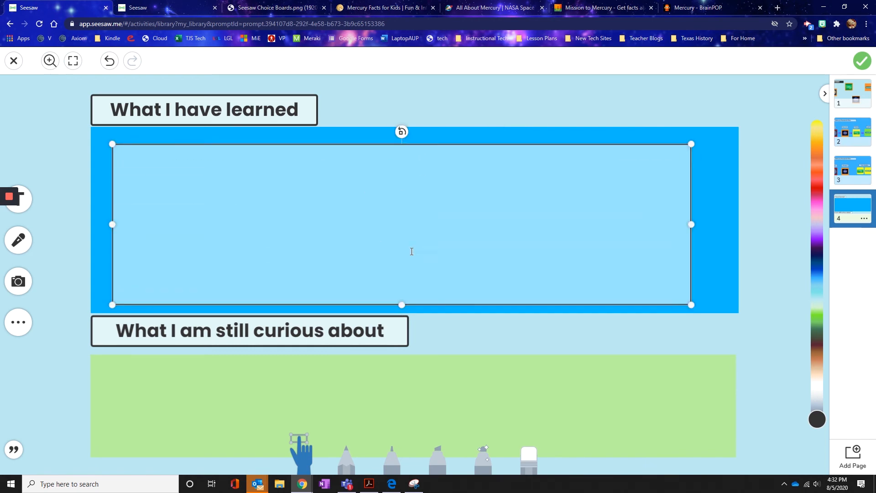
# - Enter "(type answers here)" in the new text box in the blue rectangle and leave text editing
pyautogui.click(409, 218)
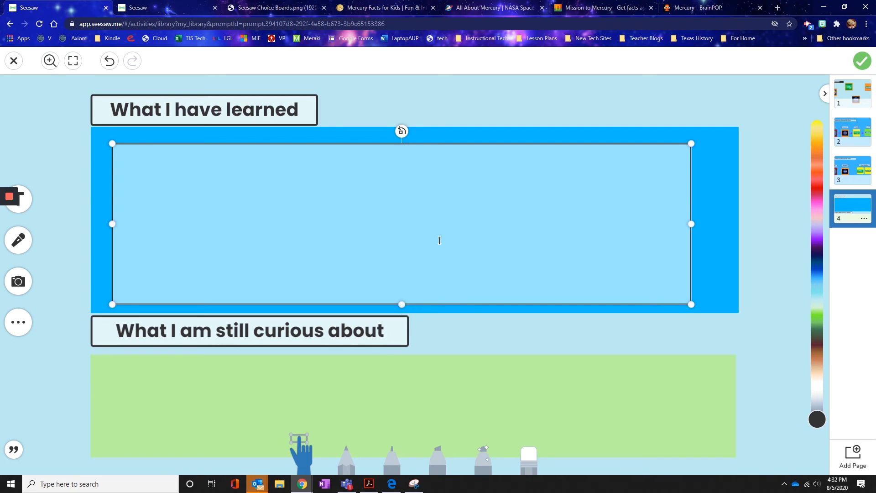
pyautogui.write('(typ')
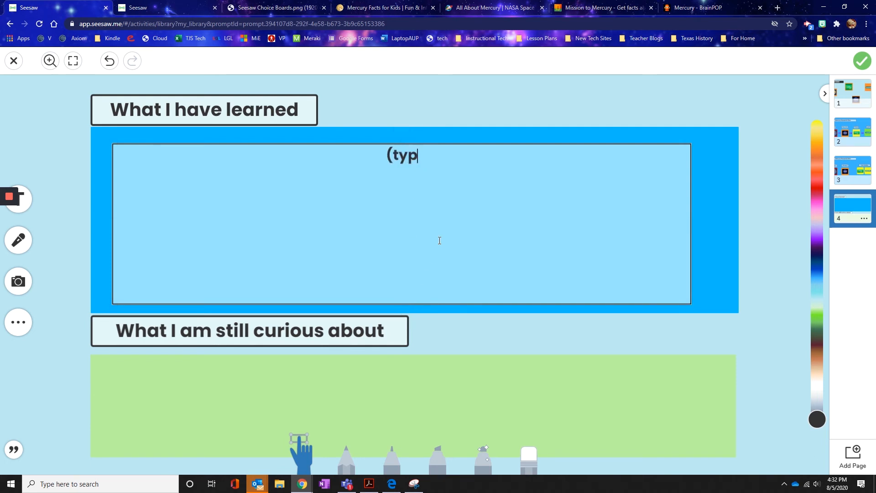
pyautogui.write('e answers ')
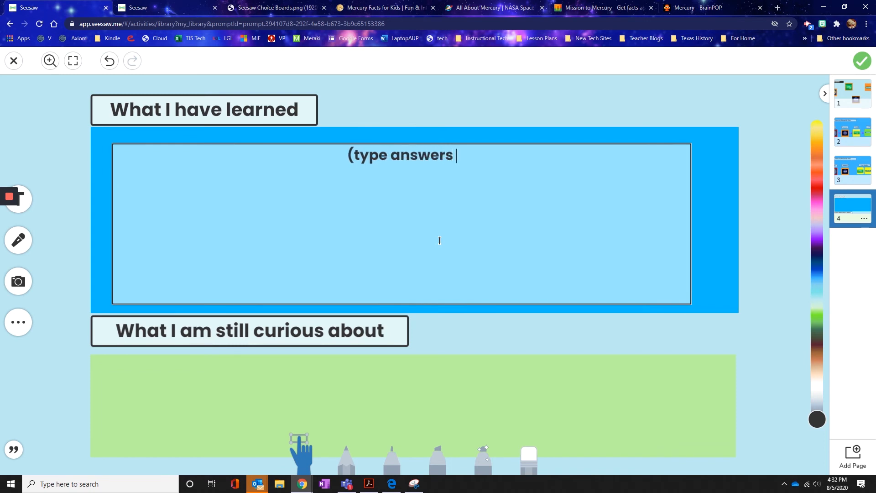
pyautogui.write('here)')
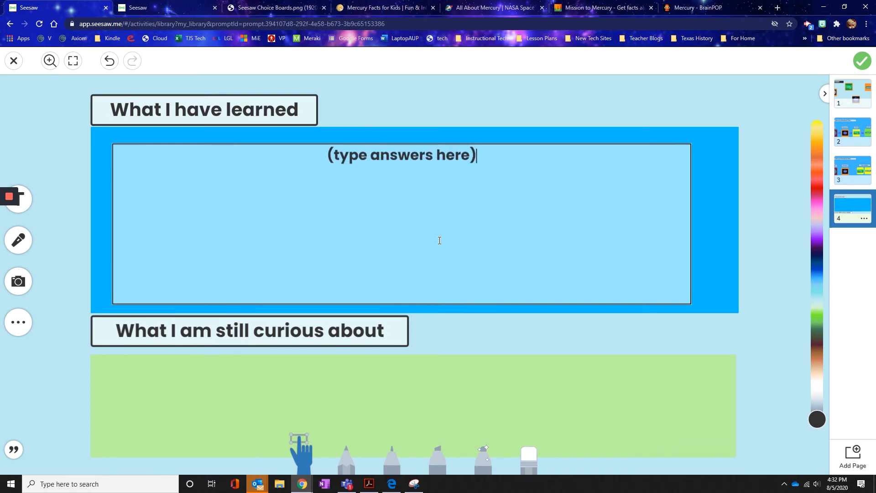
pyautogui.click(427, 315)
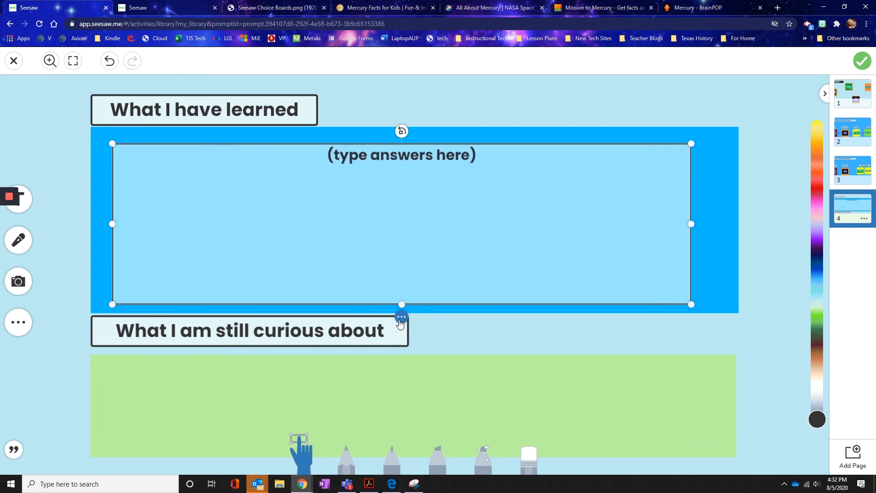
pyautogui.click(385, 333)
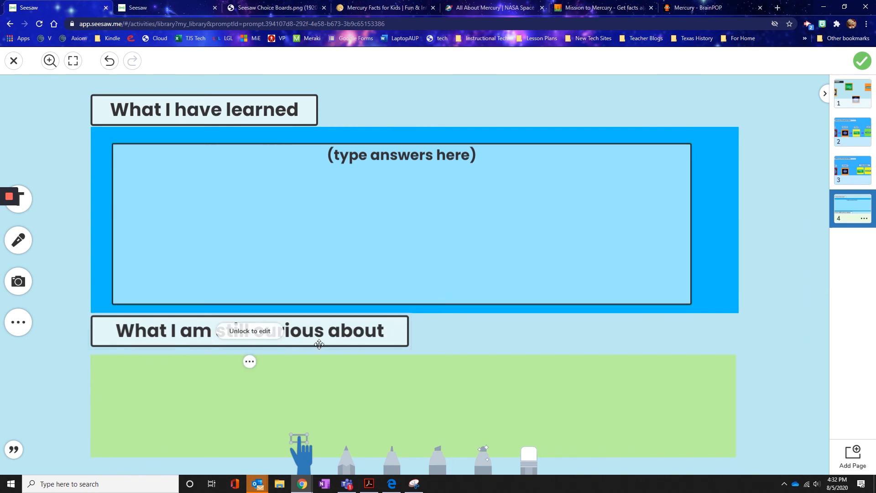
# - Try replacing the "(type answers here)" placeholder in the blue rectangle's text box with the sample text "kdfjklsdjf", and restore the placeholder
pyautogui.click(358, 193)
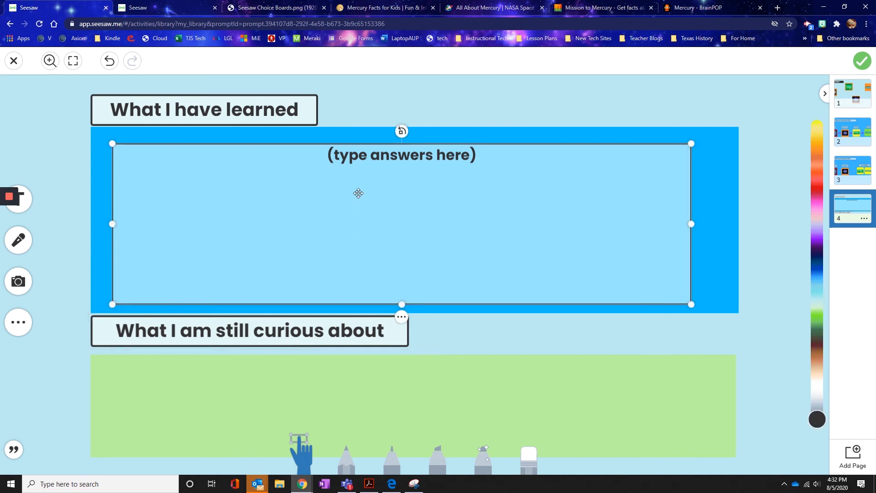
pyautogui.doubleClick(411, 171)
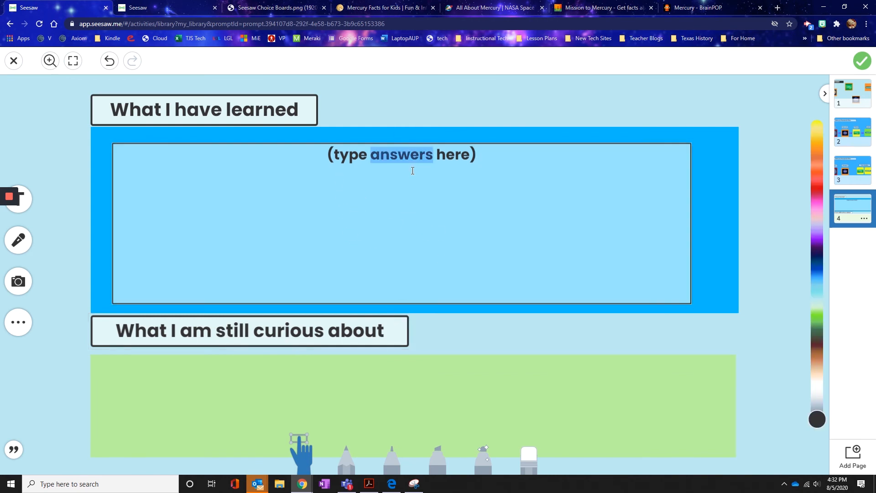
pyautogui.click(412, 169)
pyautogui.tripleClick(411, 169)
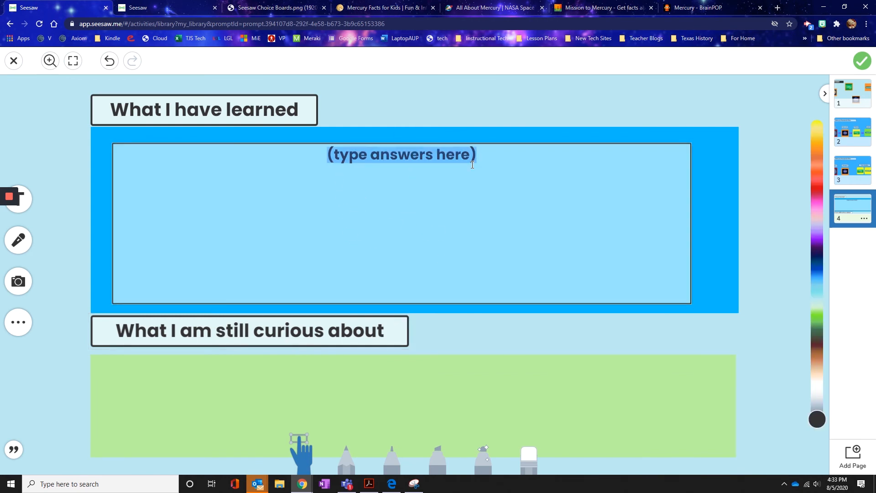
pyautogui.press('BackSpace')
pyautogui.write('kdfjklsdjf')
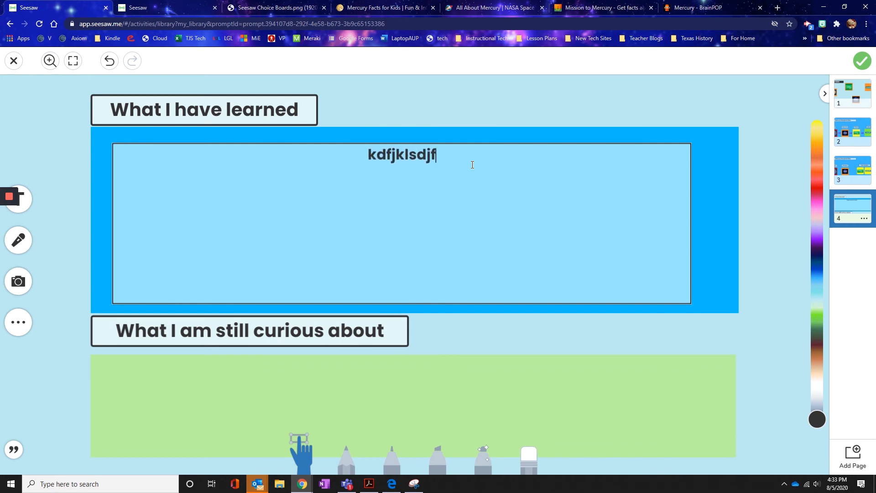
pyautogui.press('BackSpace')
pyautogui.press('BackSpace')
pyautogui.press('BackSpace')
pyautogui.press('BackSpace')
pyautogui.hotkey('ctrl', 'z')
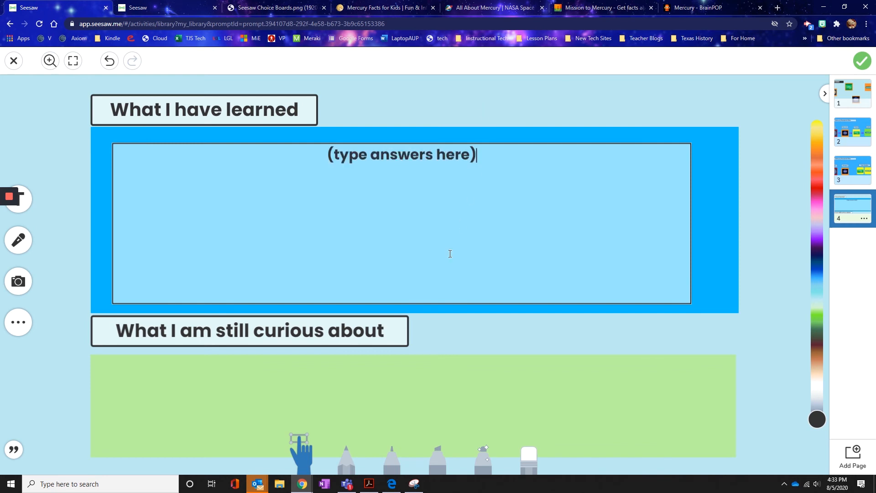
# - Duplicate the "(type answers here)" text box from the blue rectangle and move the copy over the green rectangle
pyautogui.click(431, 286)
pyautogui.rightClick(405, 317)
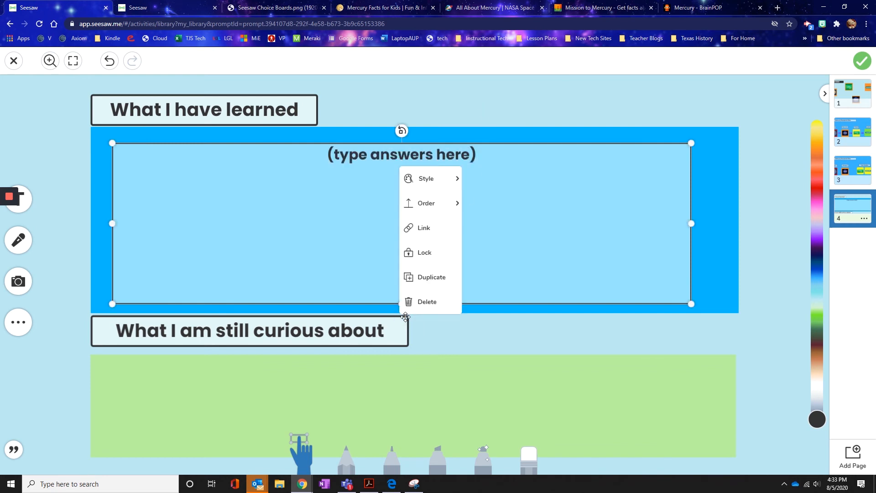
pyautogui.click(424, 279)
pyautogui.moveTo(428, 247); pyautogui.dragTo(413, 325)
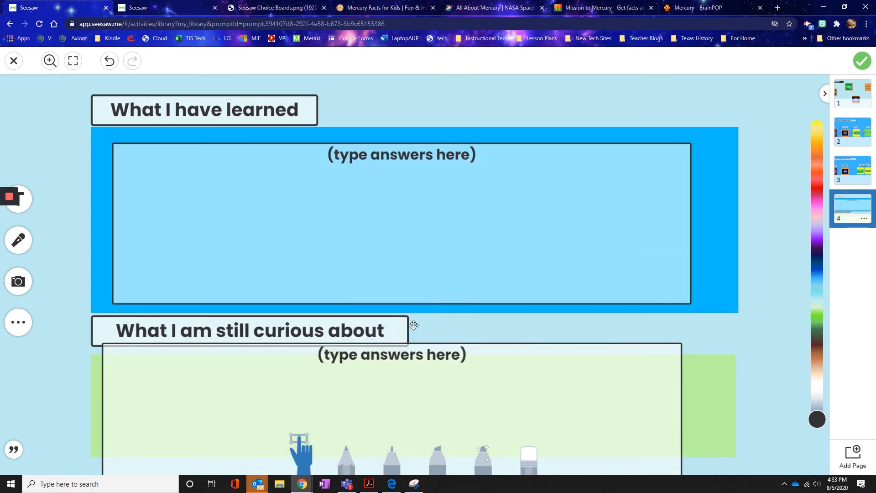
# - Shorten the duplicated answer box, position it inside the green rectangle and widen it to nearly fill the rectangle
pyautogui.click(440, 169)
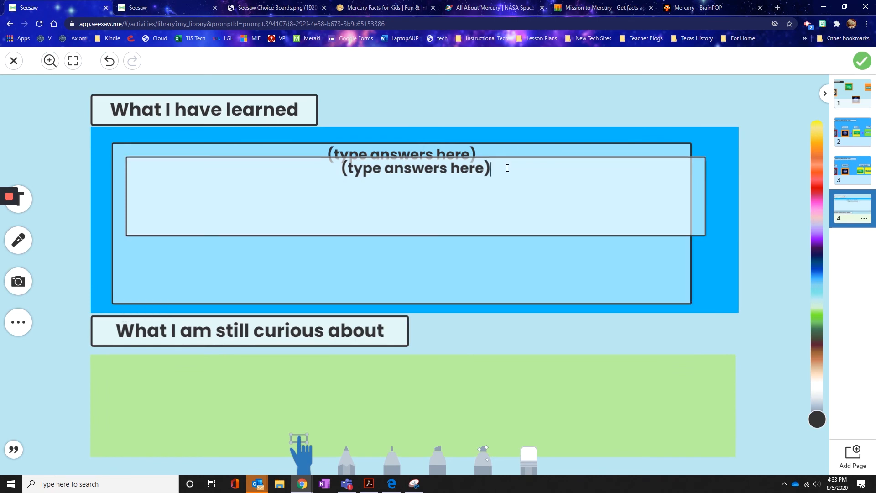
pyautogui.moveTo(268, 258); pyautogui.dragTo(252, 438)
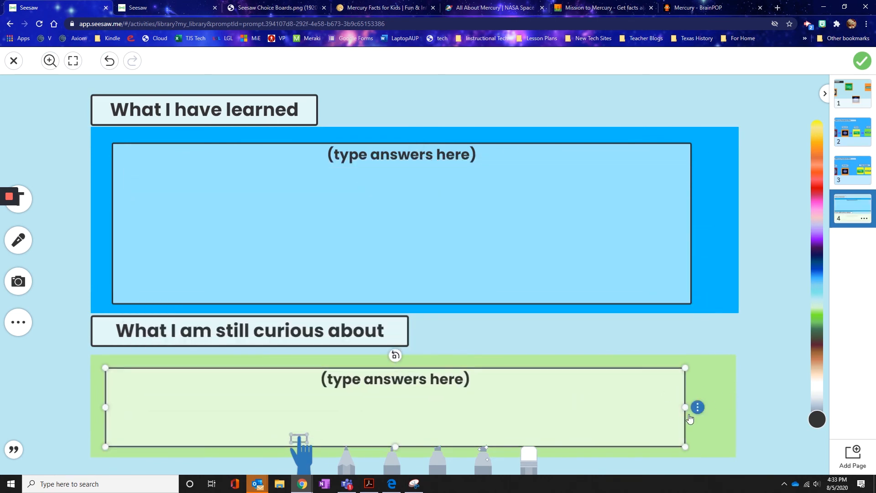
pyautogui.moveTo(694, 405); pyautogui.dragTo(723, 404)
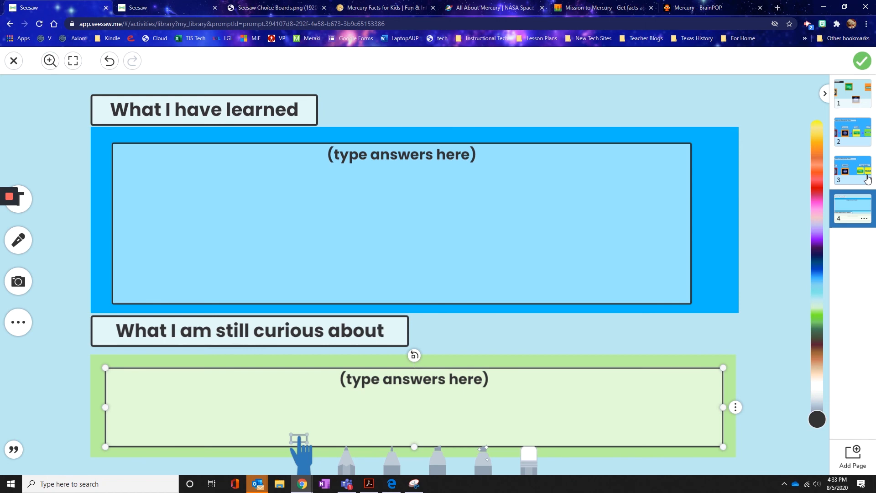
# - Finish editing the four-page template and save the Mercury Research activity
pyautogui.click(861, 60)
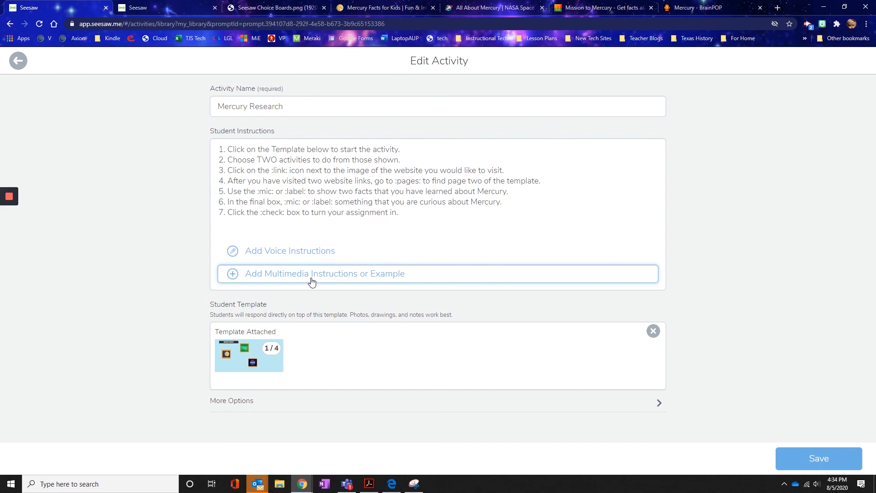
pyautogui.click(810, 461)
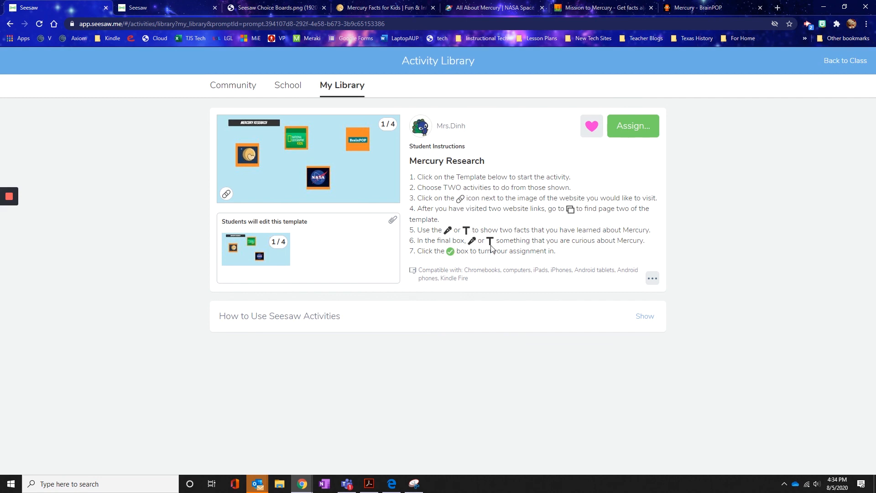
# - Examine the activity's assignment options, including class selection, the student list and scheduling, and close them without assigning
pyautogui.click(643, 133)
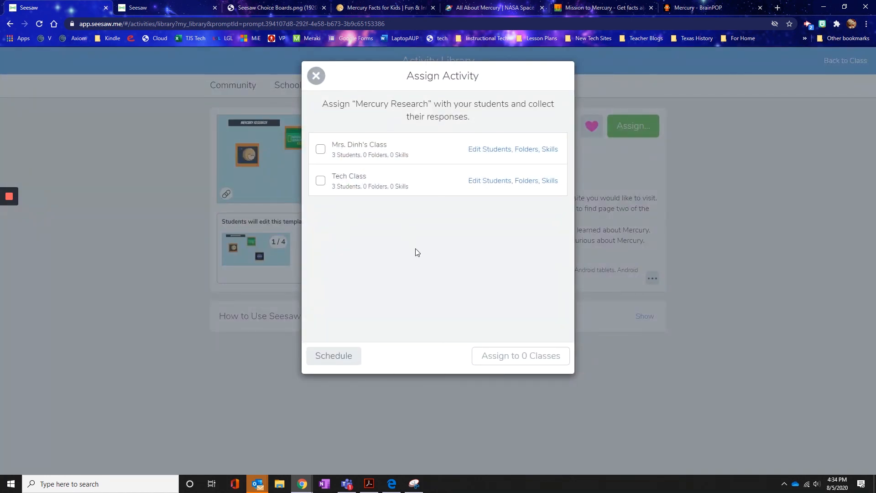
pyautogui.click(321, 150)
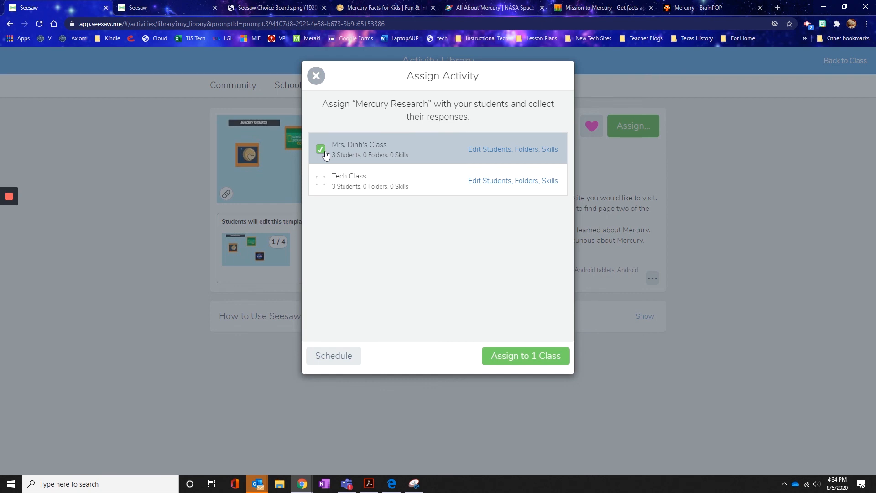
pyautogui.click(321, 150)
pyautogui.click(489, 151)
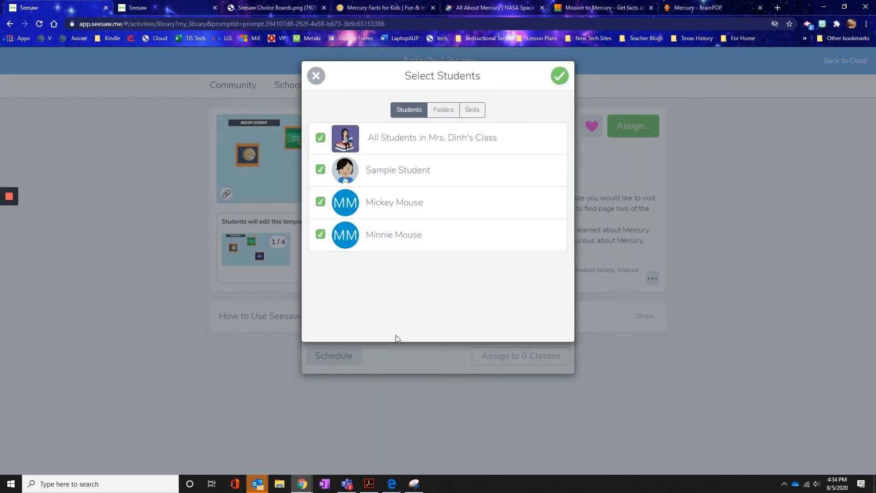
pyautogui.click(336, 356)
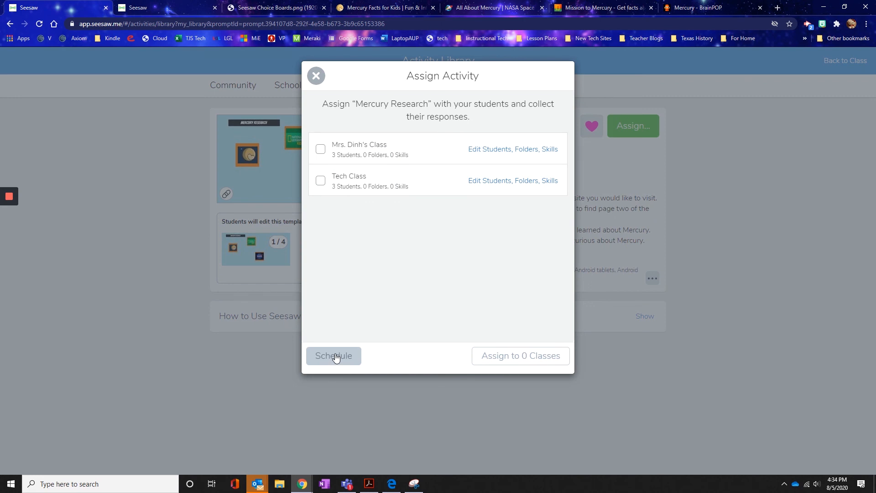
pyautogui.click(336, 357)
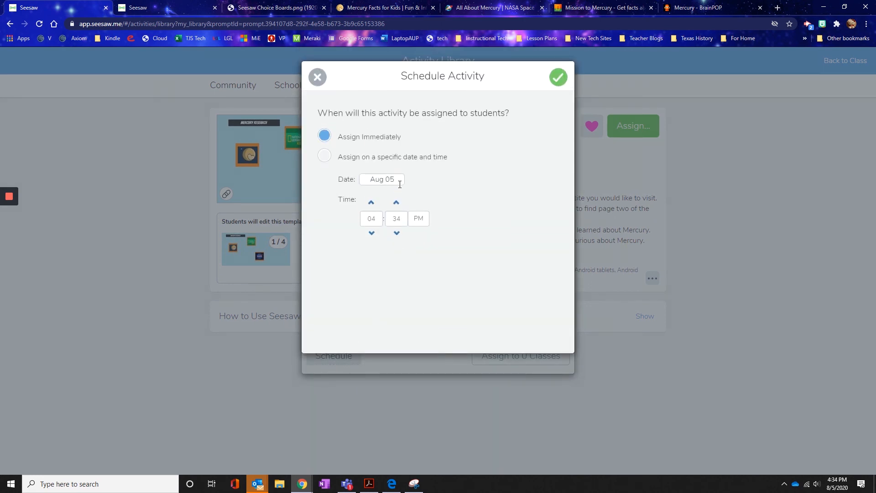
pyautogui.press('Escape')
pyautogui.click(317, 76)
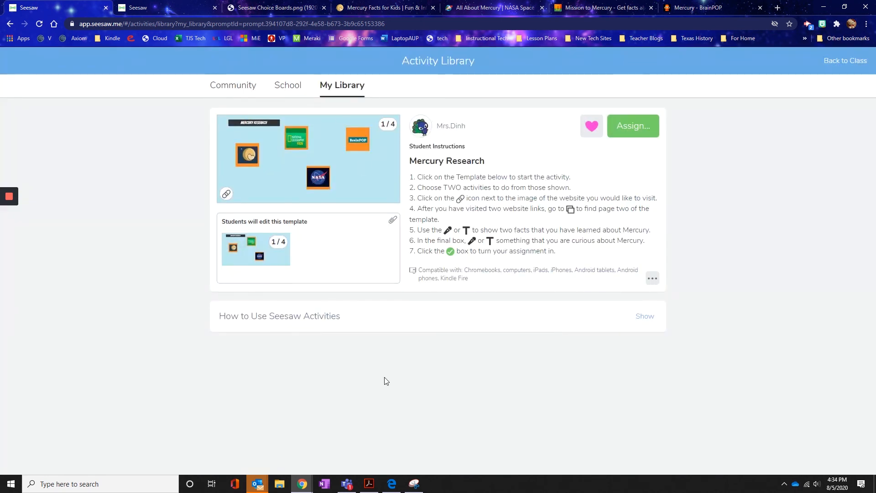